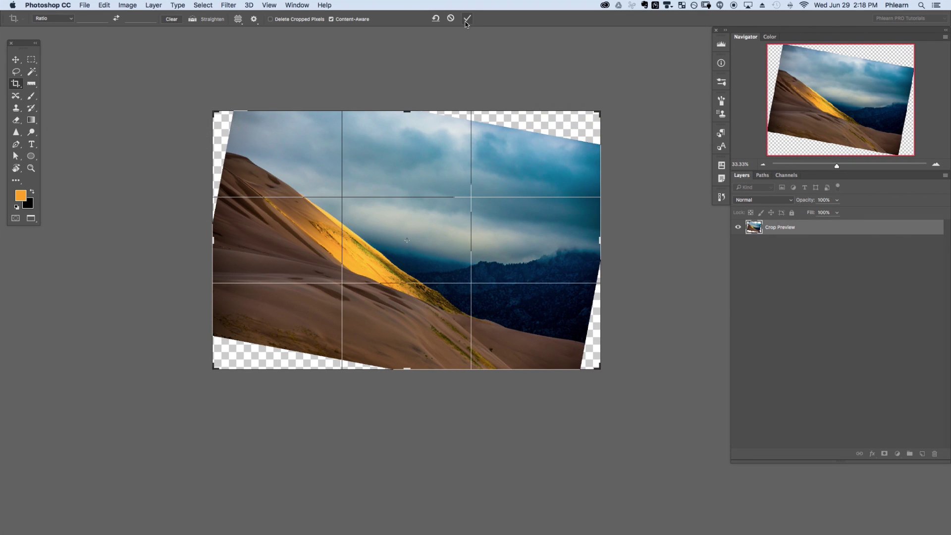
# Apply the rotated, expanded crop so Content-Aware fills the dune photo's empty corners.
pyautogui.click(467, 18)
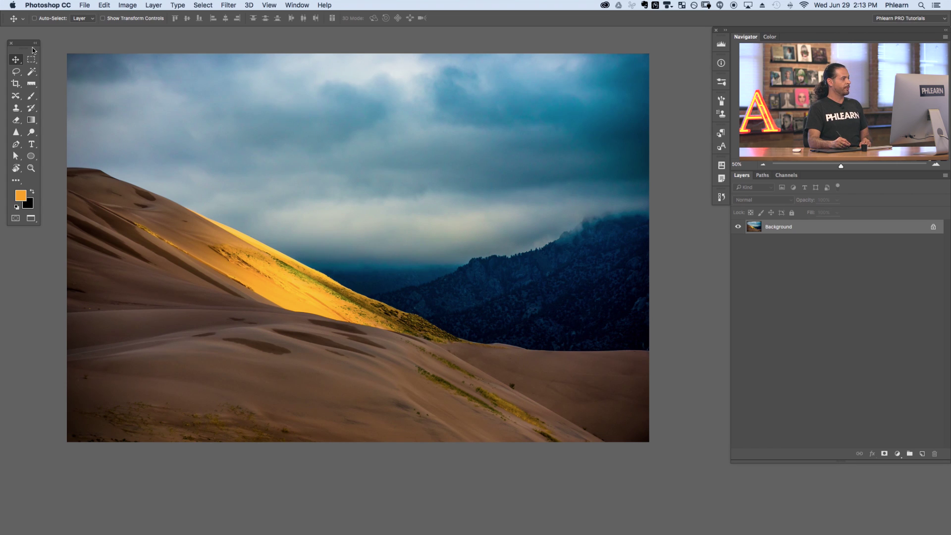
# View the About Photoshop CC version details, then set a crop frame around the dune photo.
pyautogui.click(42, 6)
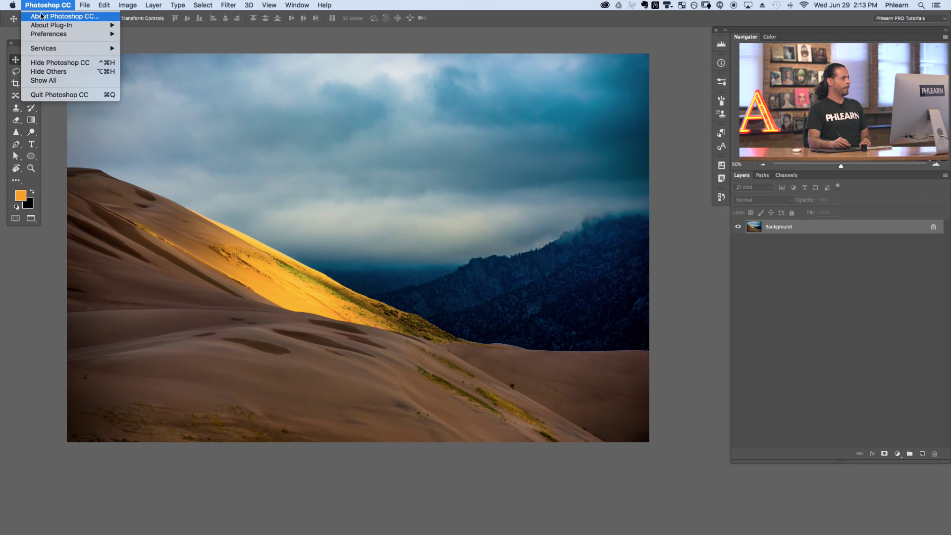
pyautogui.click(43, 17)
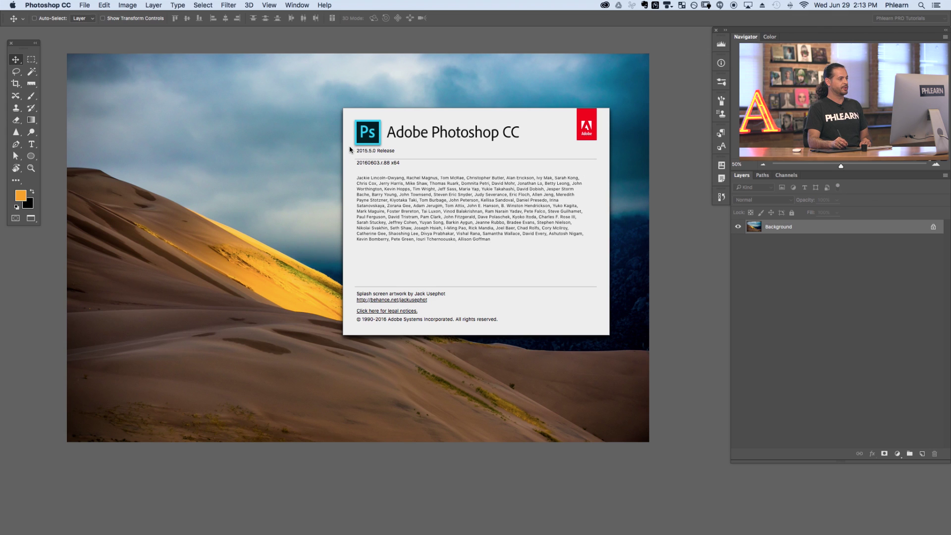
pyautogui.click(350, 145)
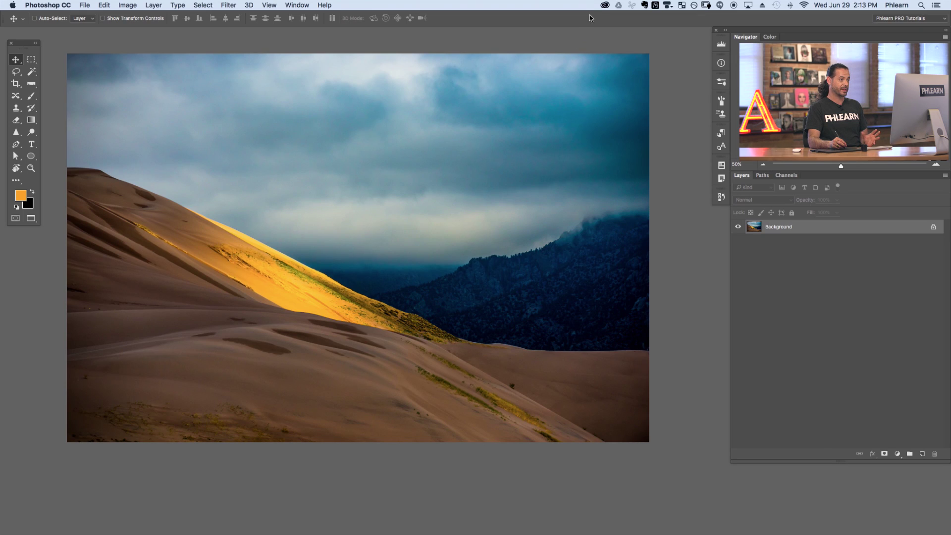
pyautogui.click(605, 6)
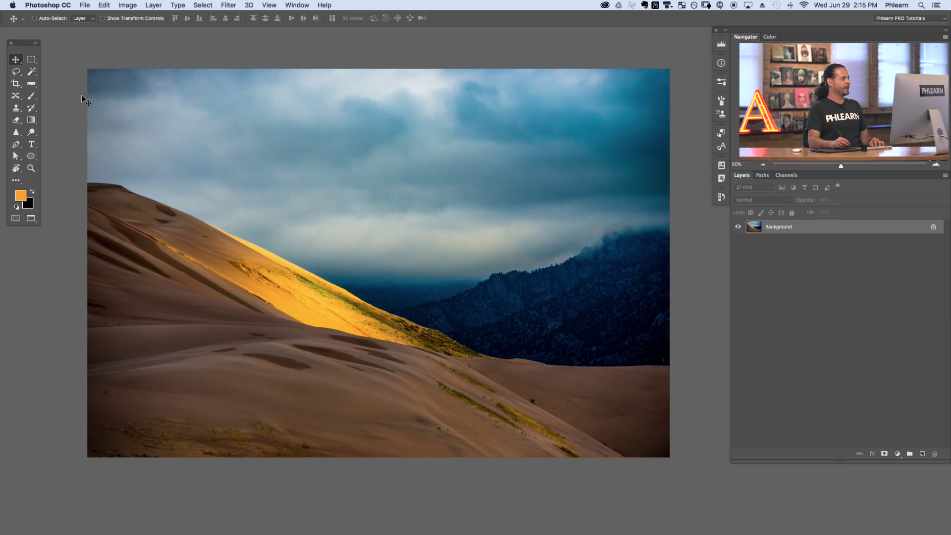
pyautogui.click(16, 83)
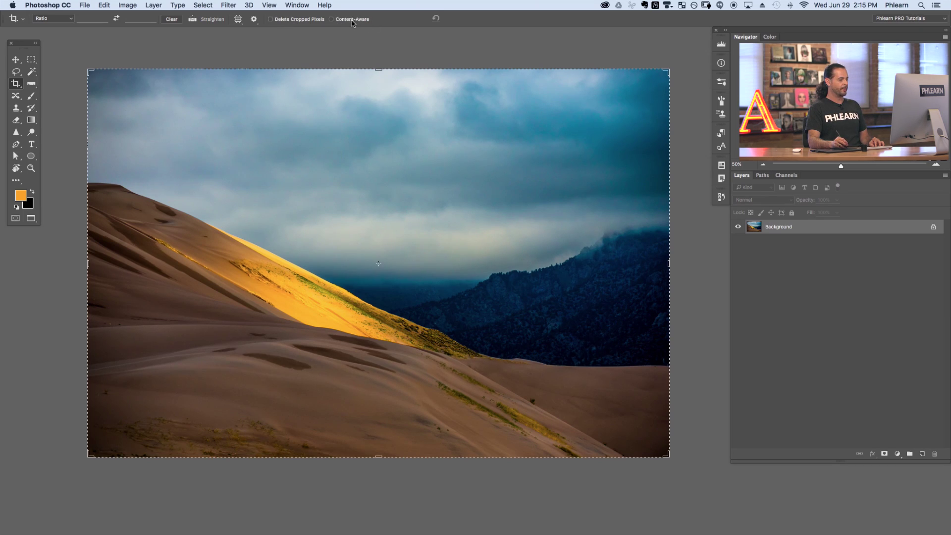
pyautogui.press('super+minus')
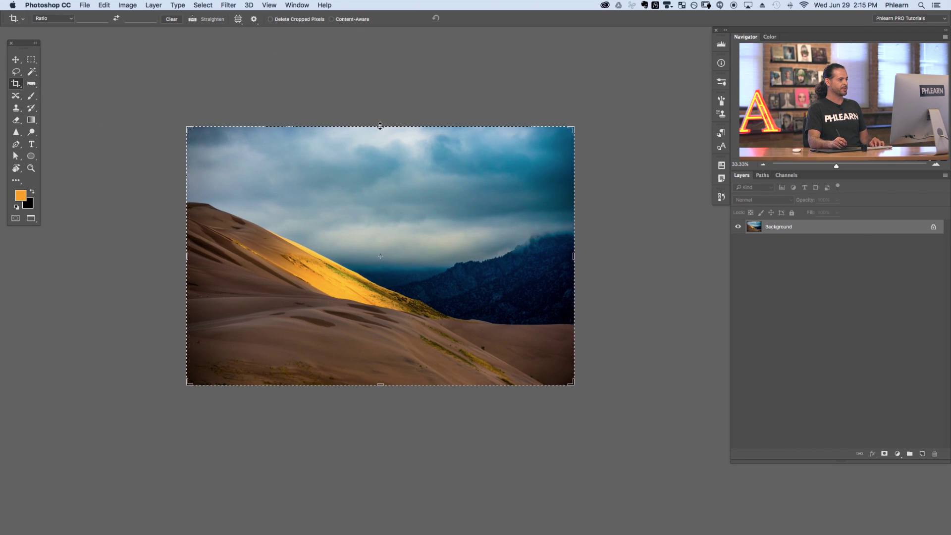
pyautogui.moveTo(378, 126); pyautogui.dragTo(386, 110)
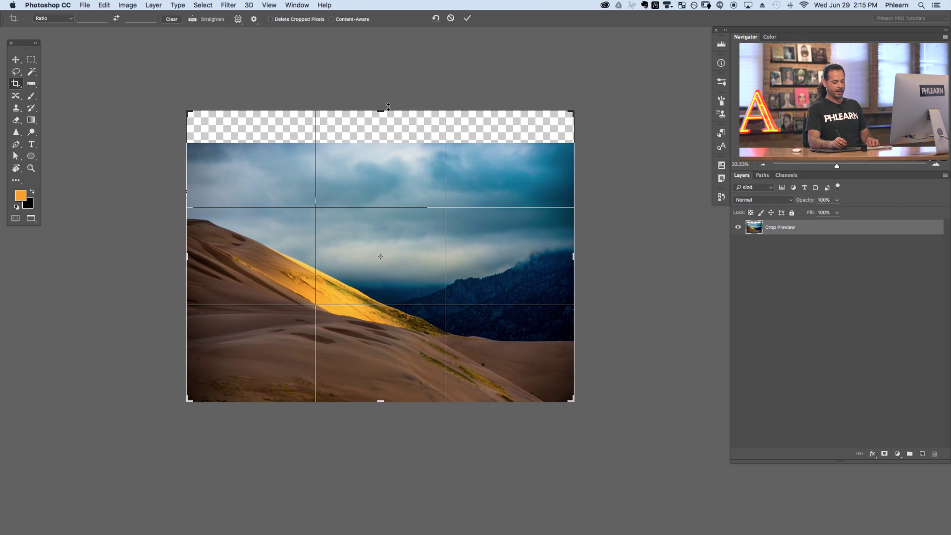
pyautogui.press('Return')
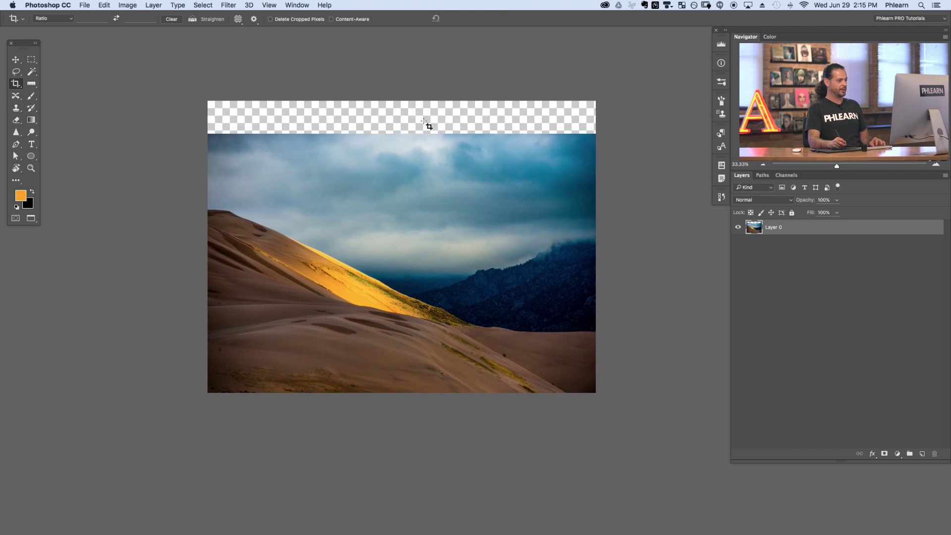
pyautogui.press('super+z')
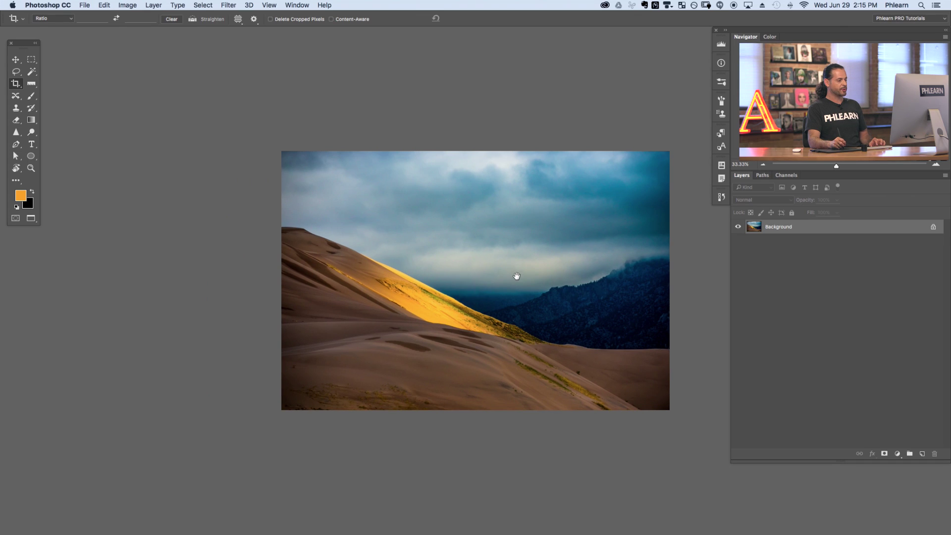
pyautogui.click(458, 239)
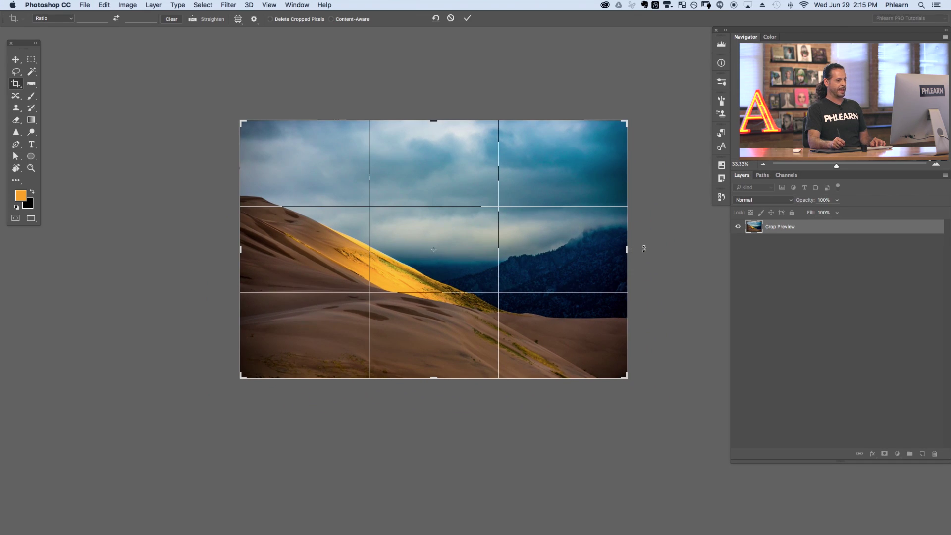
pyautogui.moveTo(643, 247); pyautogui.dragTo(651, 276)
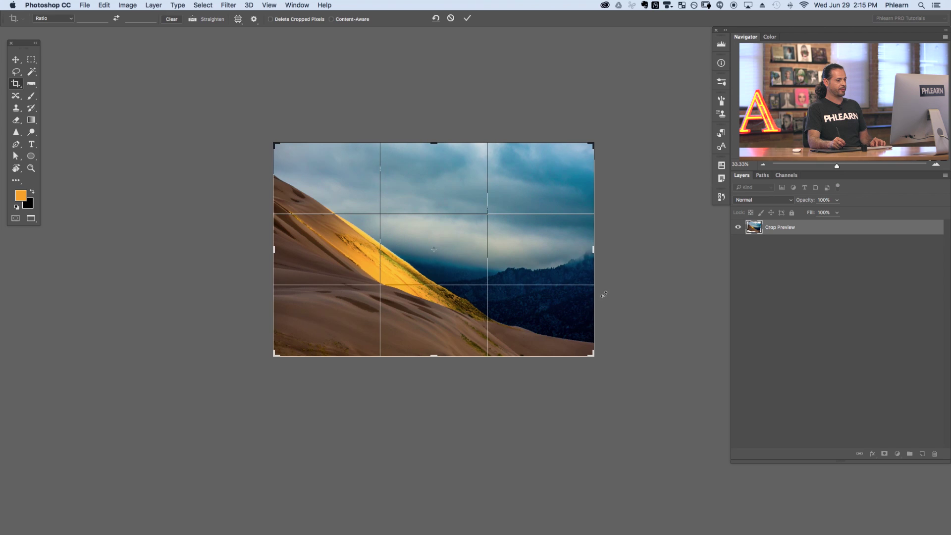
pyautogui.moveTo(616, 260); pyautogui.dragTo(618, 238)
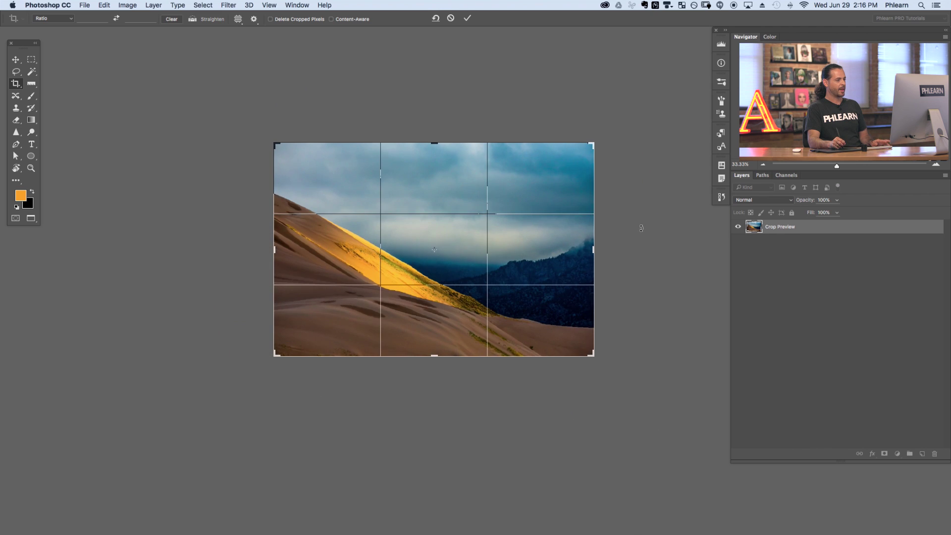
pyautogui.press('Return')
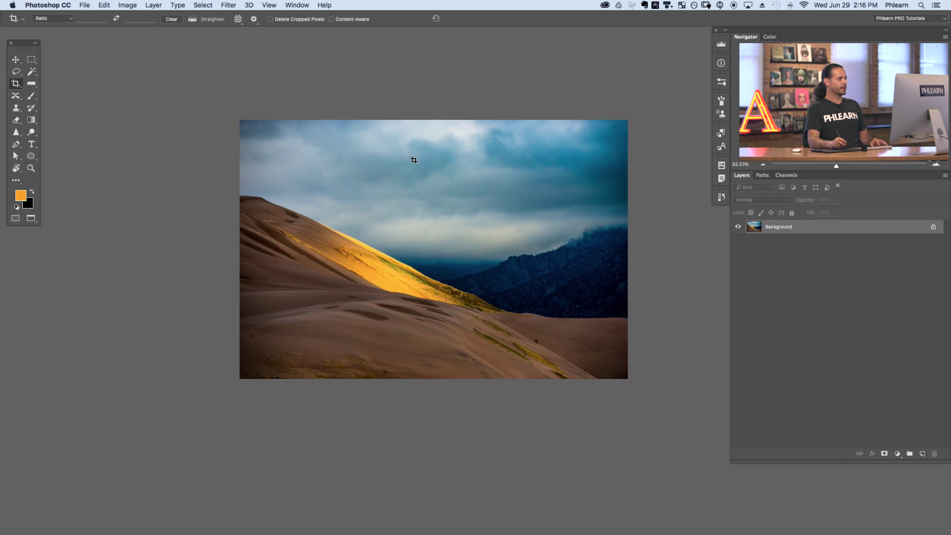
# Enable Content-Aware and raise the crop's top edge to add a cloudy-sky strip above the dunes.
pyautogui.click(331, 19)
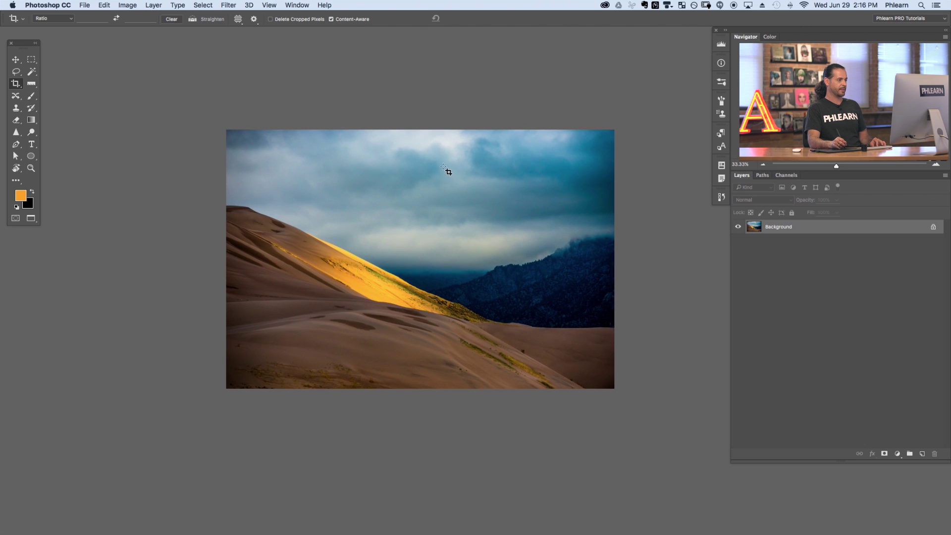
pyautogui.click(439, 155)
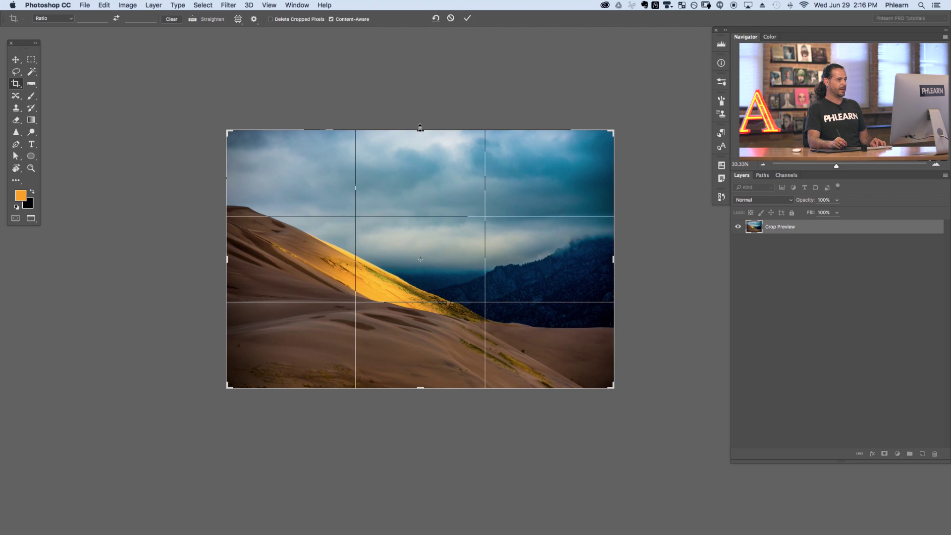
pyautogui.moveTo(420, 127); pyautogui.dragTo(420, 108)
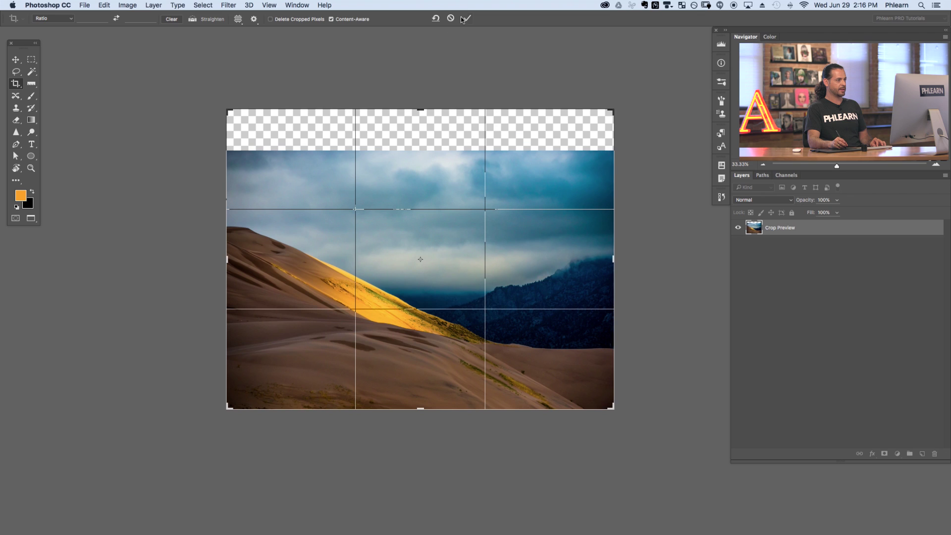
pyautogui.click(466, 19)
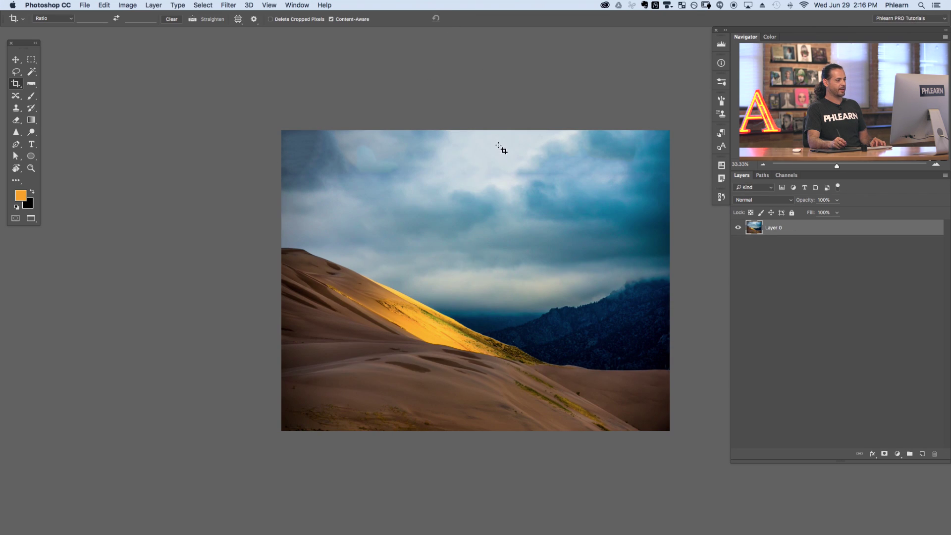
pyautogui.moveTo(488, 153); pyautogui.dragTo(409, 139)
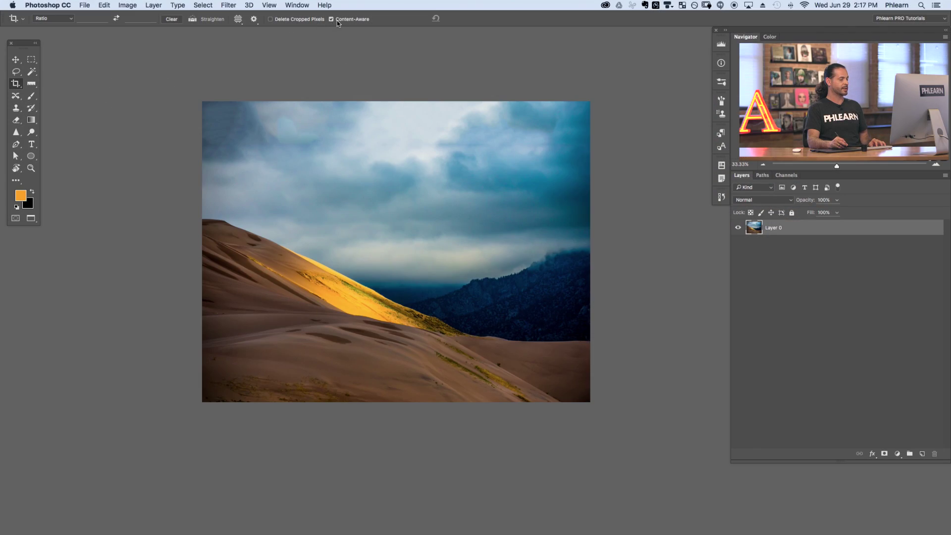
# Extend the crop past the left edge twice, filling each new strip with matching sand and sky.
pyautogui.click(408, 252)
pyautogui.moveTo(198, 254); pyautogui.dragTo(161, 253)
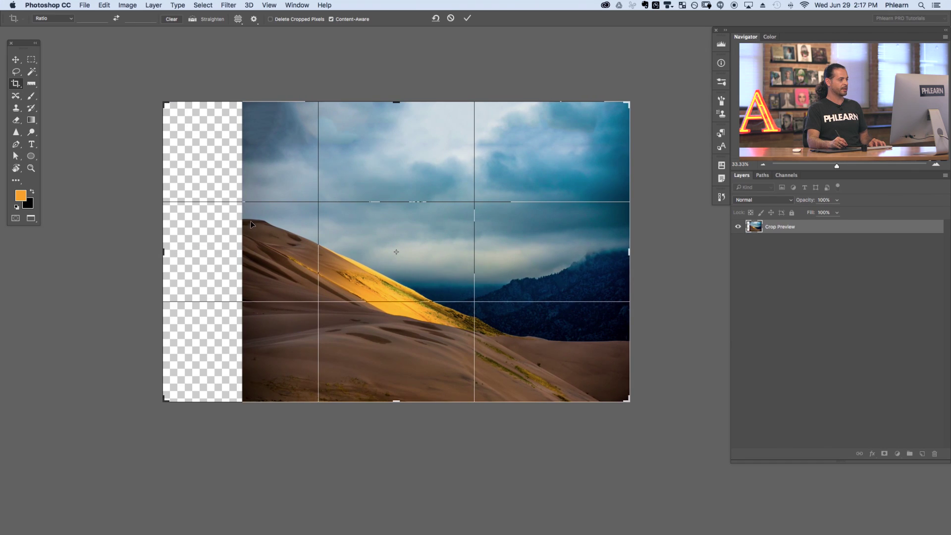
pyautogui.click(468, 19)
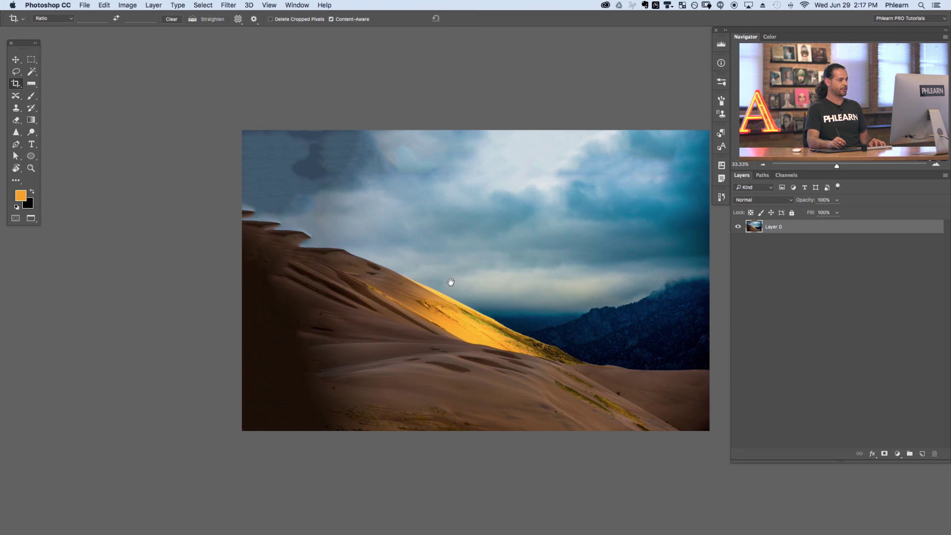
pyautogui.moveTo(451, 281); pyautogui.dragTo(384, 258)
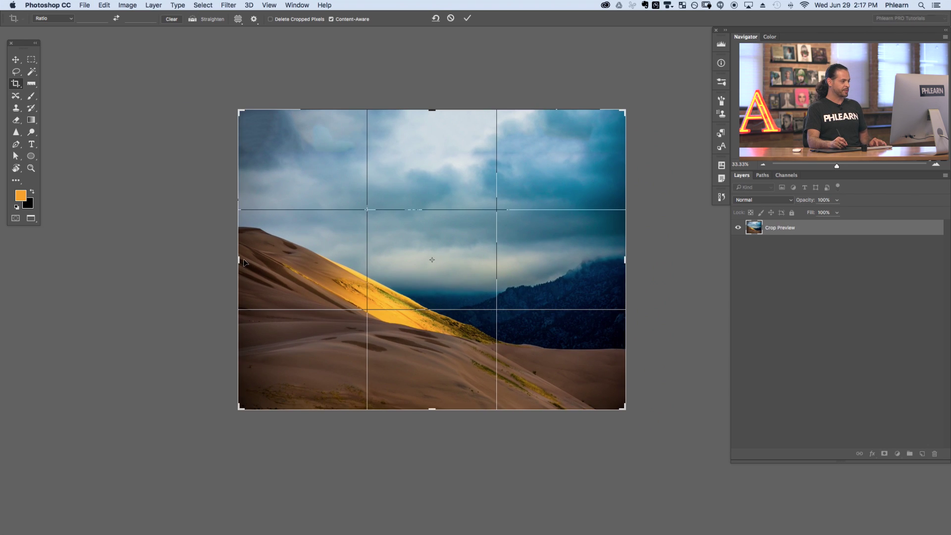
pyautogui.moveTo(239, 260); pyautogui.dragTo(230, 252)
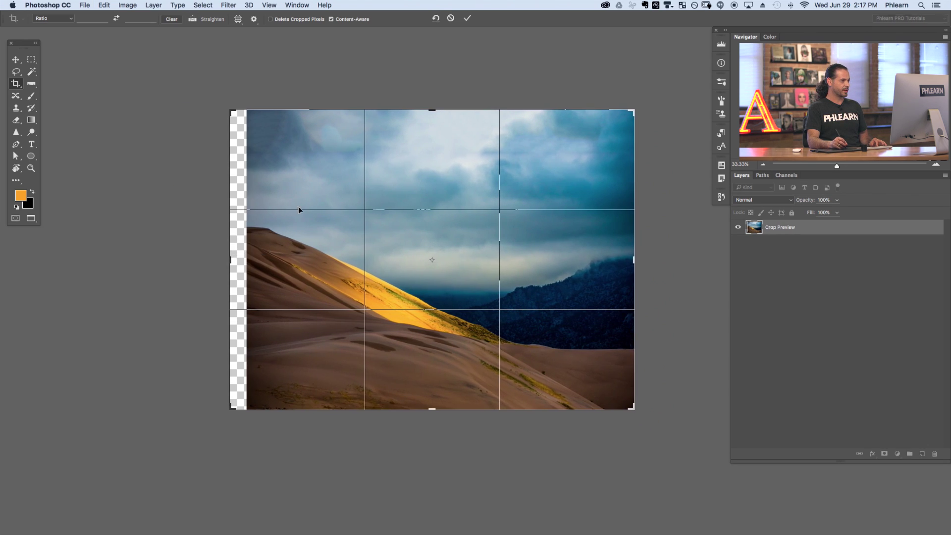
pyautogui.click(467, 19)
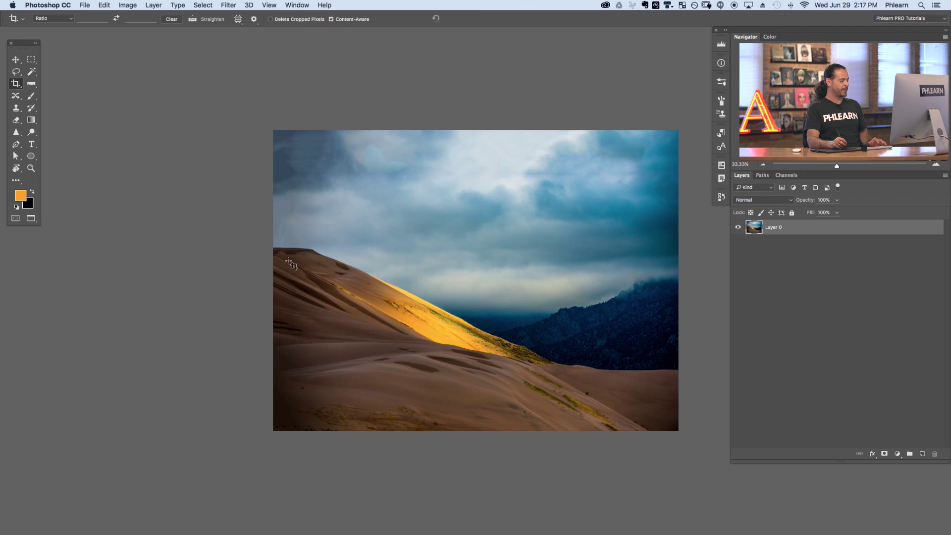
# Widen the left edge once more, then step back through history toward the original framing.
pyautogui.click(292, 276)
pyautogui.moveTo(274, 279); pyautogui.dragTo(267, 279)
pyautogui.click(467, 18)
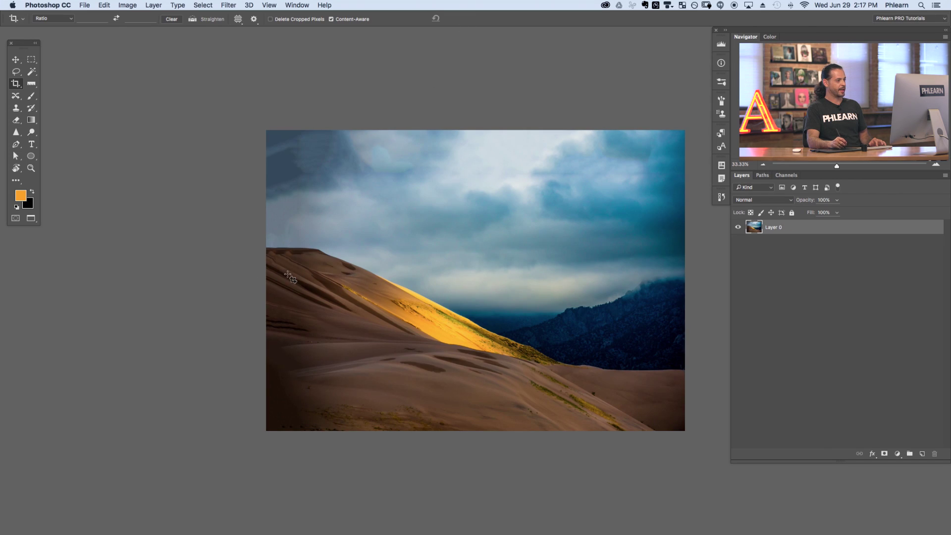
pyautogui.hscroll(5, 450, 267)
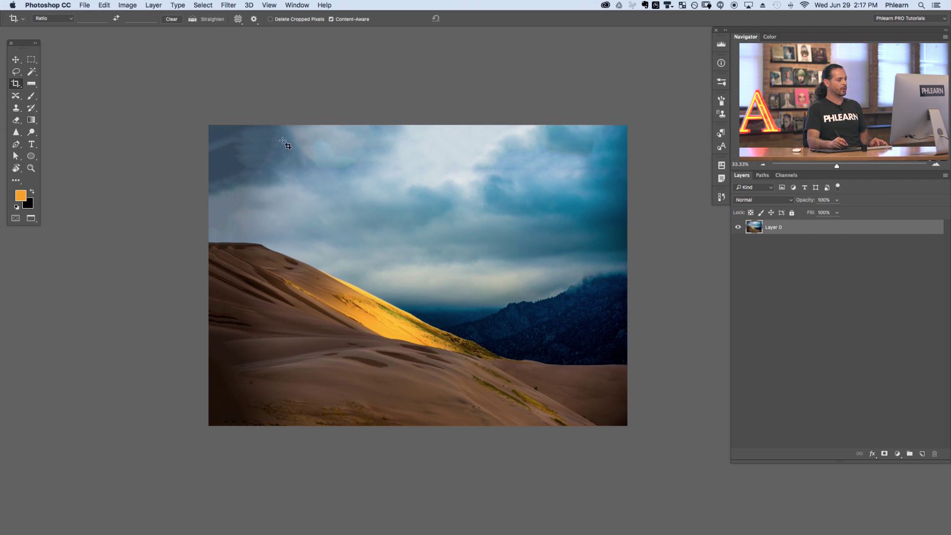
pyautogui.hscroll(4, 401, 258)
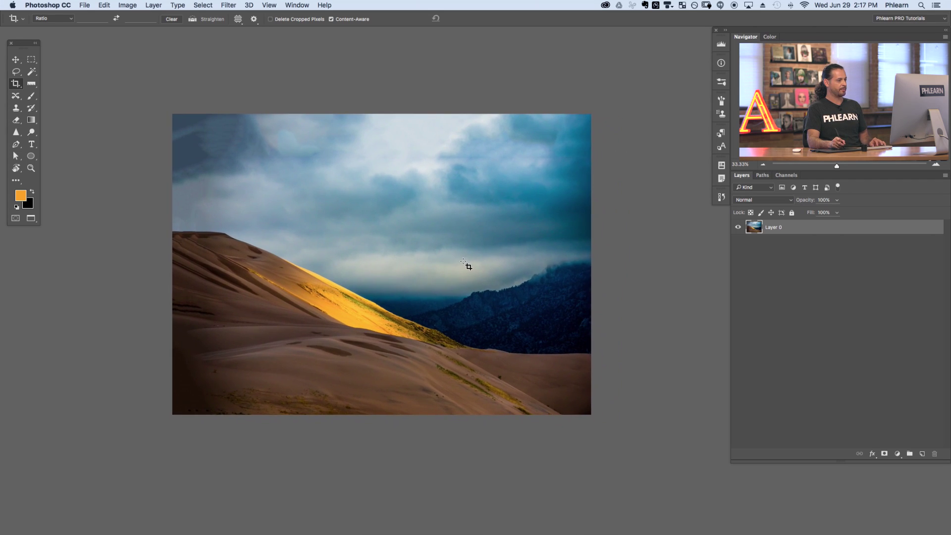
pyautogui.press('super+alt+z')
pyautogui.press('super+alt+z')
pyautogui.press('super+alt+z')
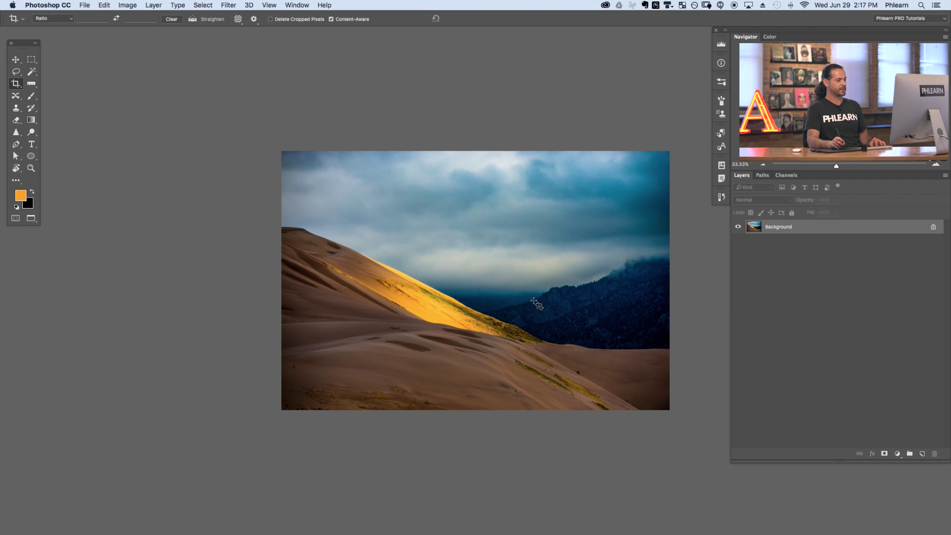
# Step back further, then tilt the crop about 3.7° and apply it with Content-Aware corner fill.
pyautogui.press('super+alt+z')
pyautogui.press('super+alt+z')
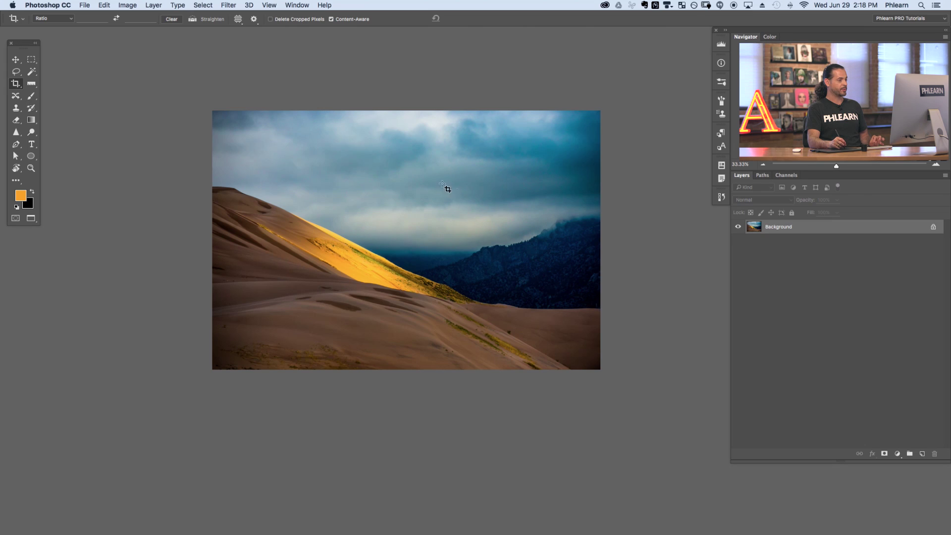
pyautogui.click(471, 217)
pyautogui.moveTo(616, 236); pyautogui.dragTo(617, 268)
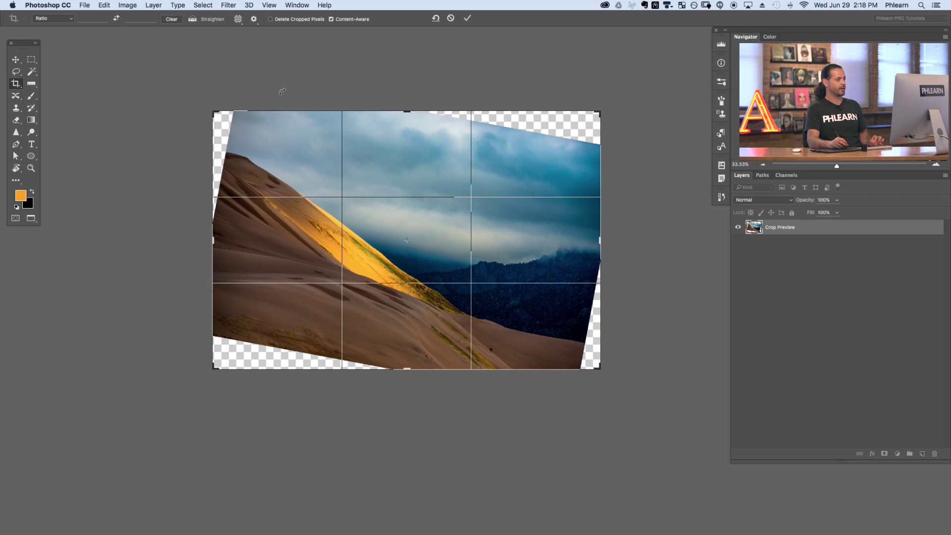
pyautogui.click(466, 20)
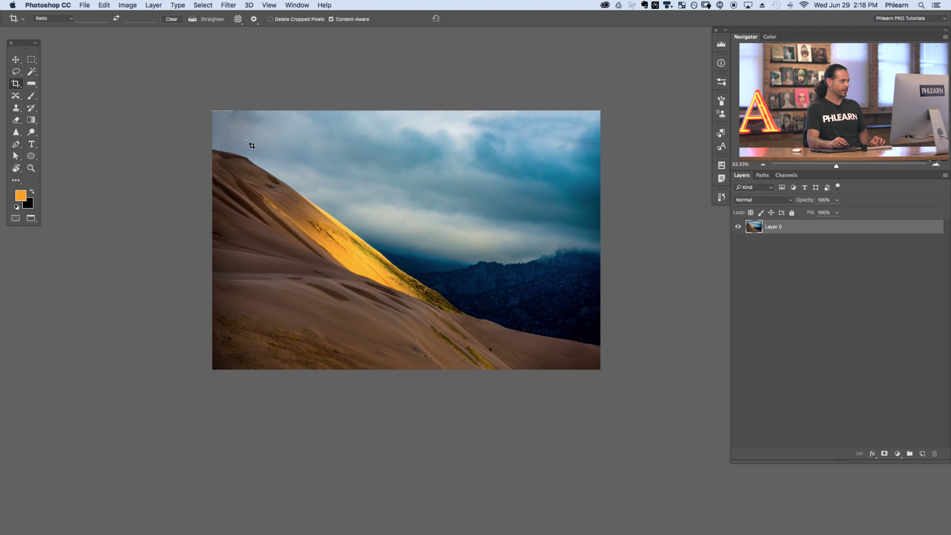
# Inspect the filled edges at 100%, return to 66.67%, and add a blank Layer 1.
pyautogui.press('super+equal')
pyautogui.press('super+equal')
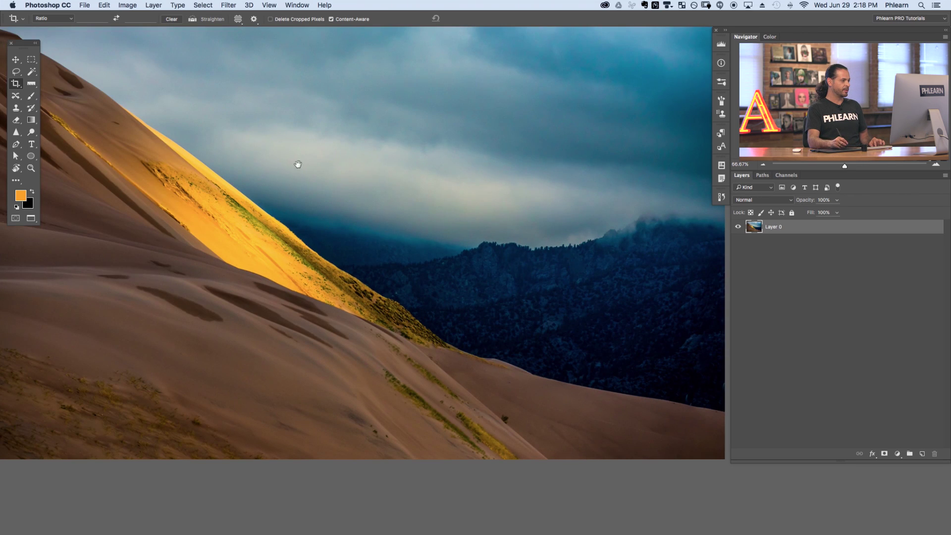
pyautogui.moveTo(297, 163); pyautogui.dragTo(501, 382)
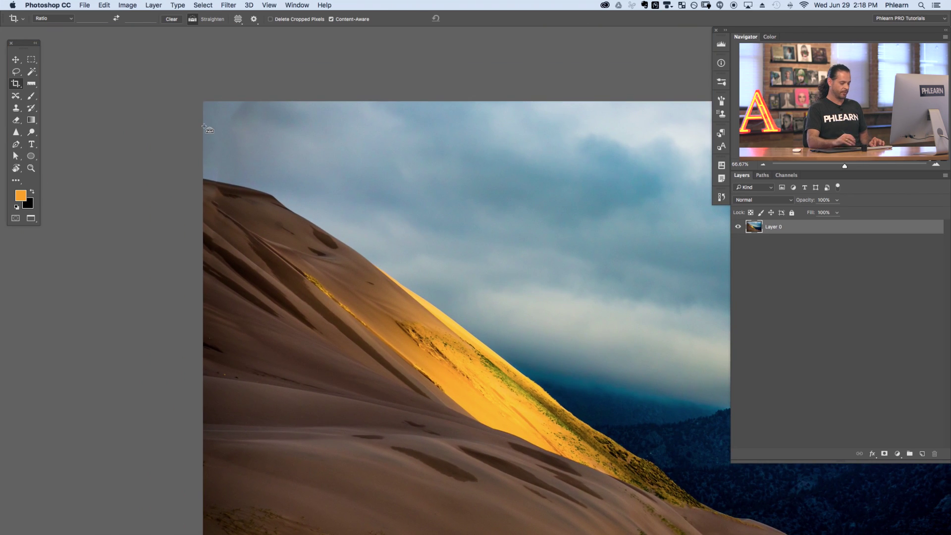
pyautogui.press('super+equal')
pyautogui.moveTo(270, 183); pyautogui.dragTo(436, 303)
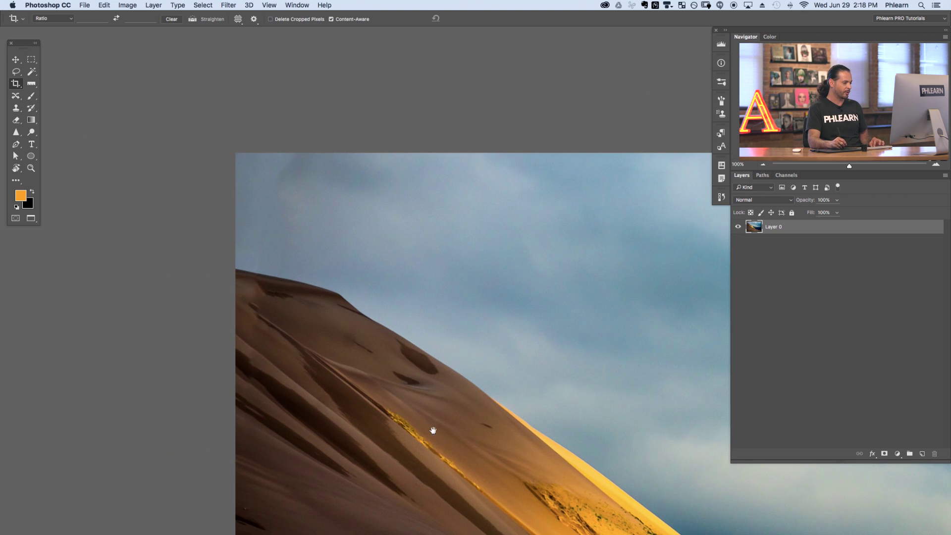
pyautogui.moveTo(433, 430); pyautogui.dragTo(346, 361)
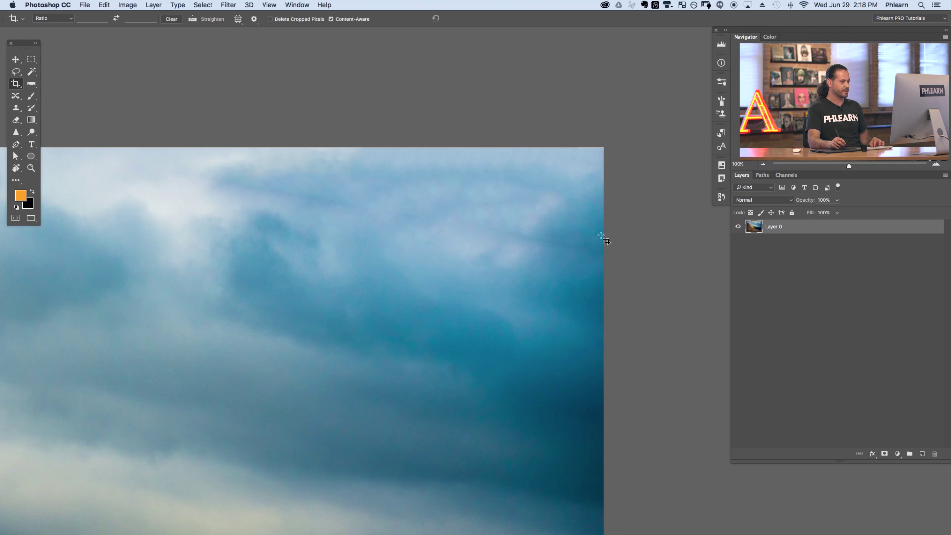
pyautogui.press('super+minus')
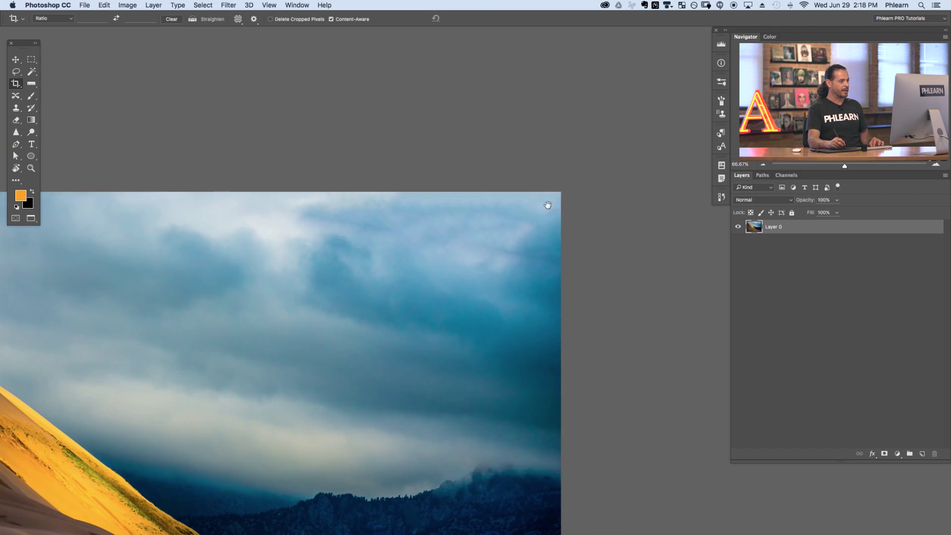
pyautogui.scroll(-3, 548, 205)
pyautogui.hscroll(-2, 548, 206)
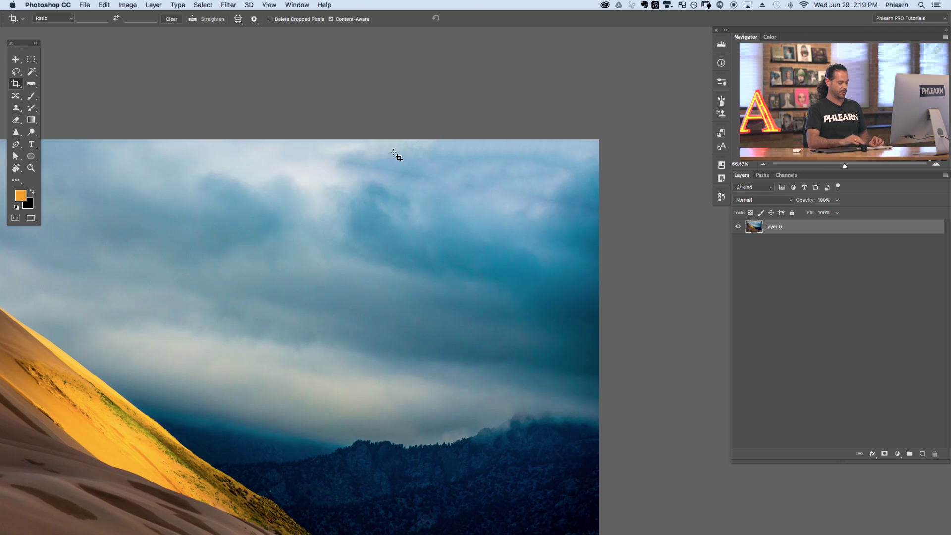
pyautogui.press('super+alt+shift+n')
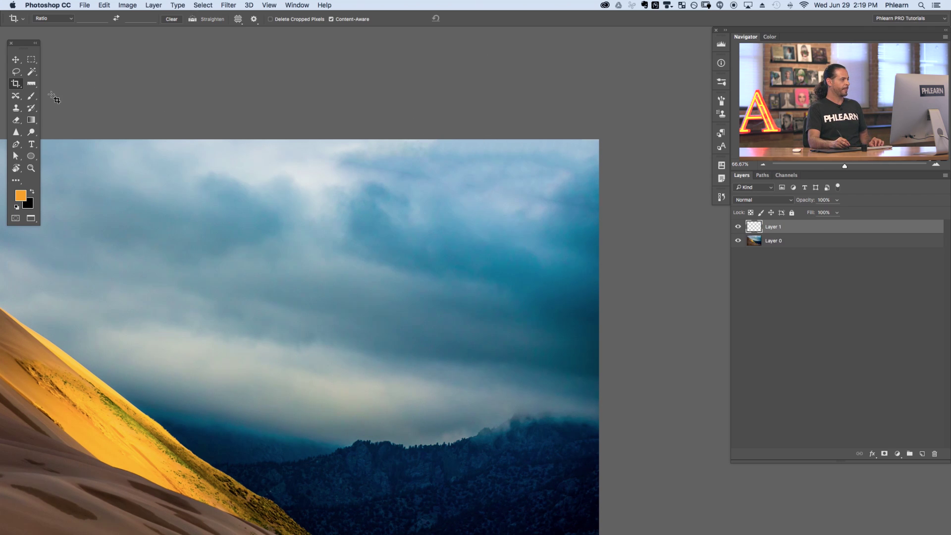
# Select the Healing Brush at size 89 and heal the repeated pattern in the filled sky.
pyautogui.press('j')
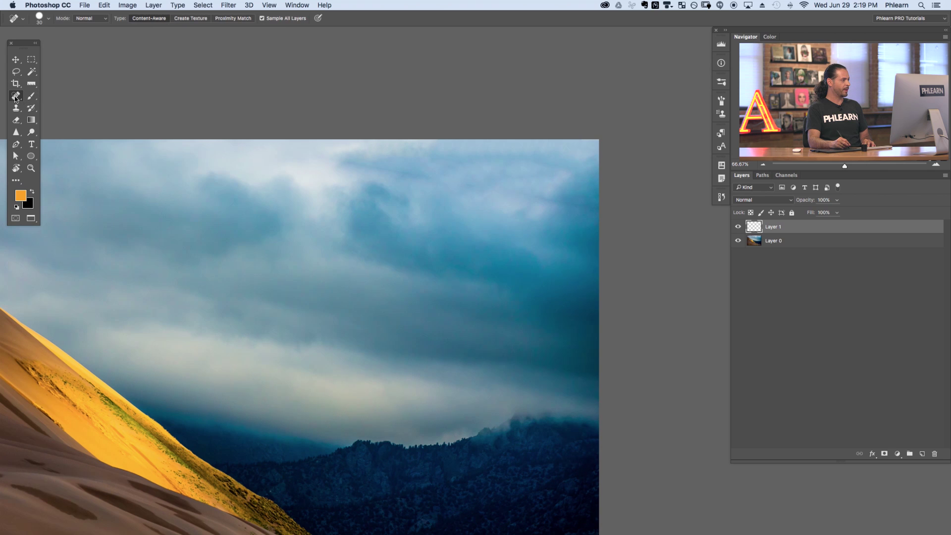
pyautogui.click(15, 99)
pyautogui.click(55, 104)
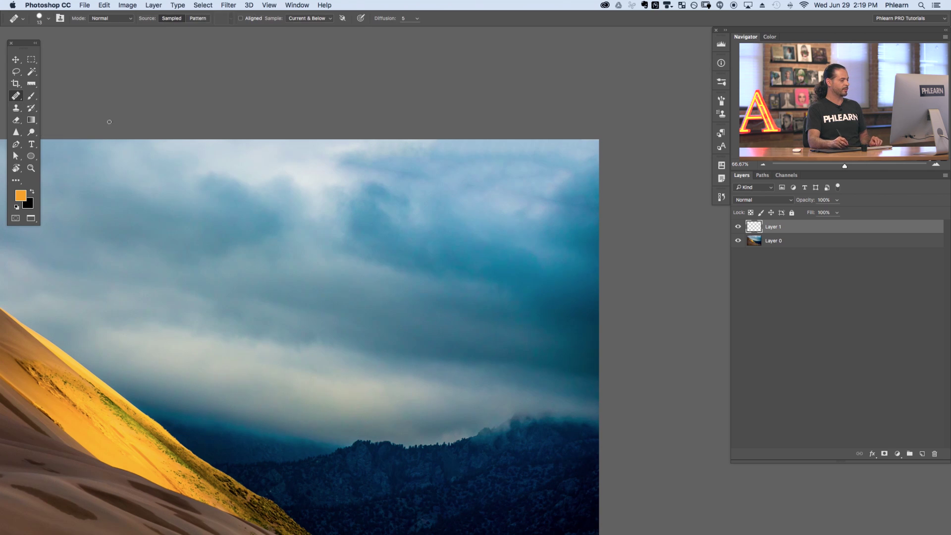
pyautogui.moveTo(415, 210); pyautogui.dragTo(434, 195)
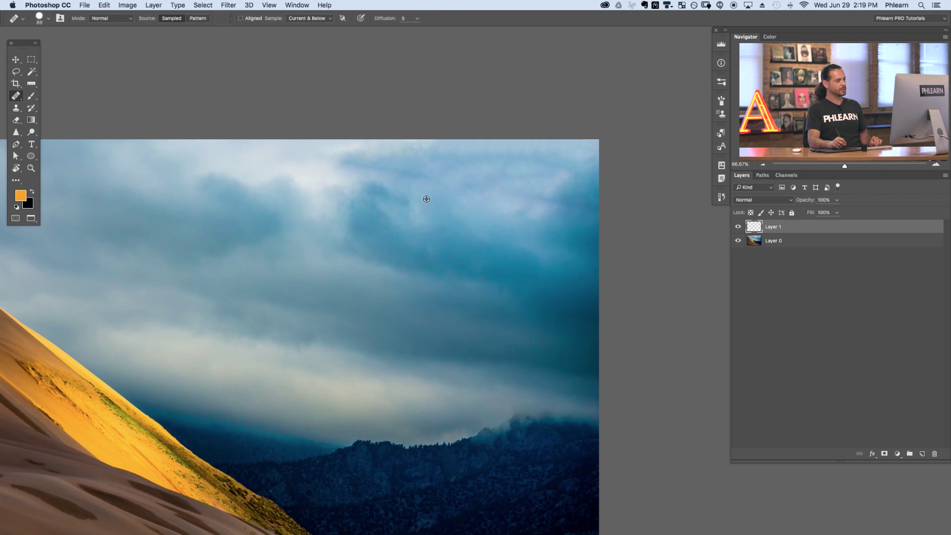
pyautogui.keyDown('alt'); pyautogui.click(428, 216); pyautogui.keyUp('alt')
pyautogui.moveTo(432, 174)
pyautogui.mouseDown()
pyautogui.moveTo(344, 158)
pyautogui.moveTo(453, 197)
pyautogui.moveTo(491, 177)
pyautogui.moveTo(517, 200)
pyautogui.moveTo(556, 196)
pyautogui.moveTo(543, 209)
pyautogui.moveTo(561, 192)
pyautogui.moveTo(540, 195)
pyautogui.moveTo(580, 219)
pyautogui.mouseUp()
# Heal a patch on the lower sand.
pyautogui.scroll(-10, 492, 268)
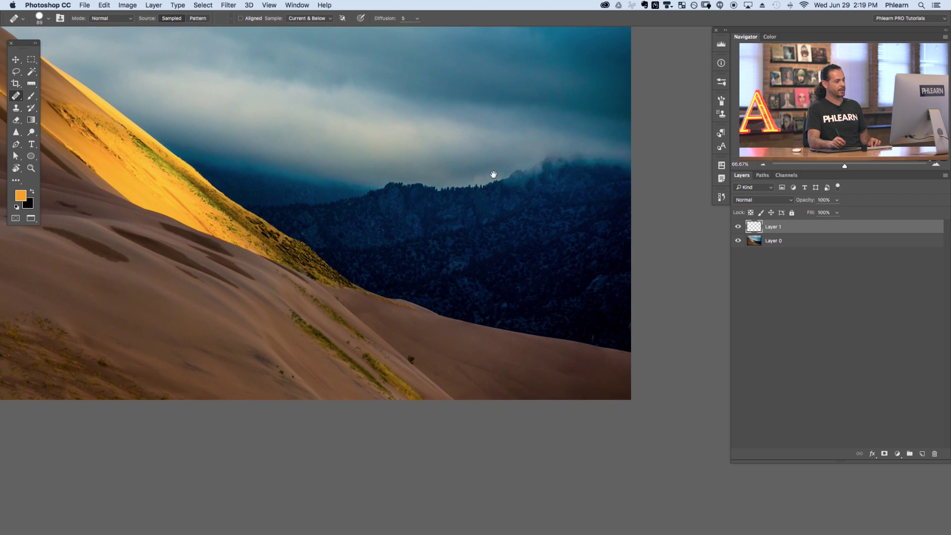
pyautogui.hscroll(-10, 527, 309)
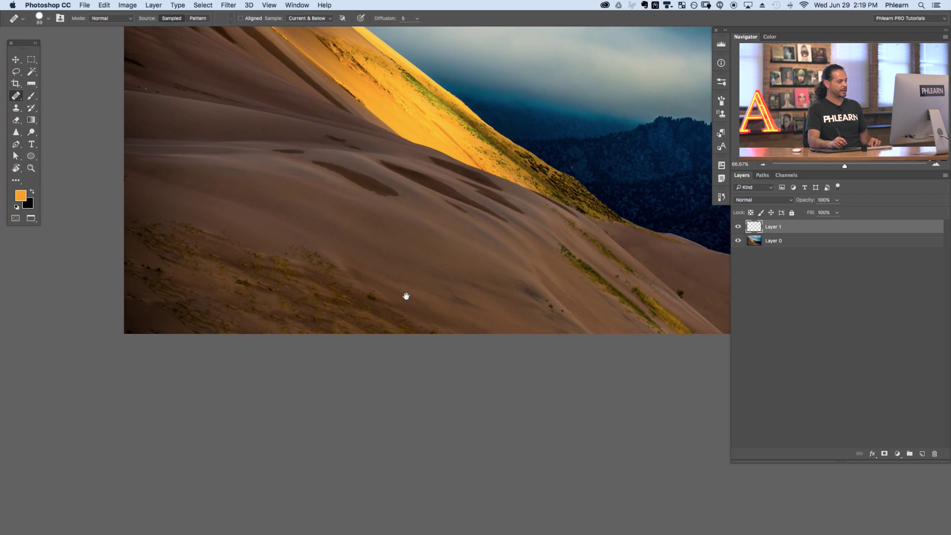
pyautogui.hscroll(-5, 367, 291)
pyautogui.scroll(1, 336, 333)
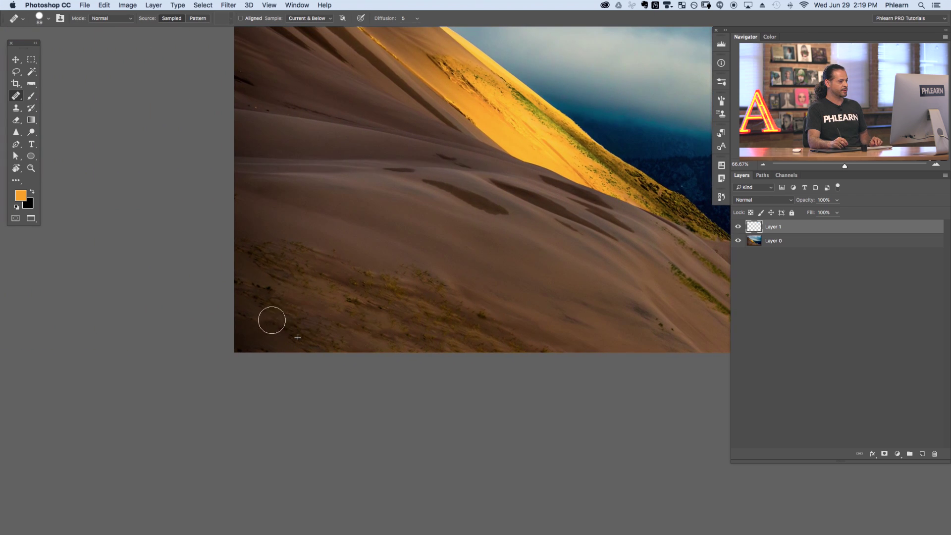
pyautogui.click(375, 228)
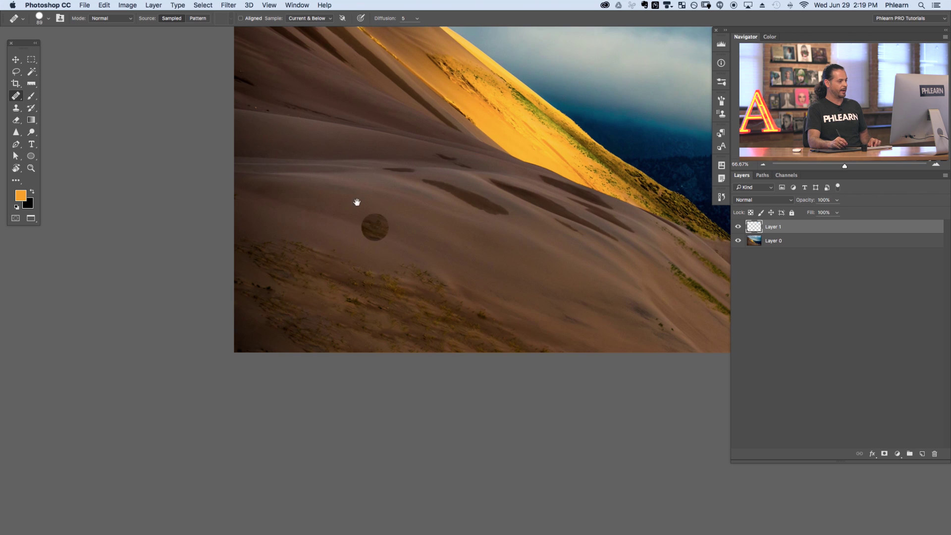
pyautogui.scroll(3, 356, 203)
# At 200% zoom, heal the dark streak along the dune's upper-left edge, then zoom back out.
pyautogui.press('super+plus')
pyautogui.press('super+plus')
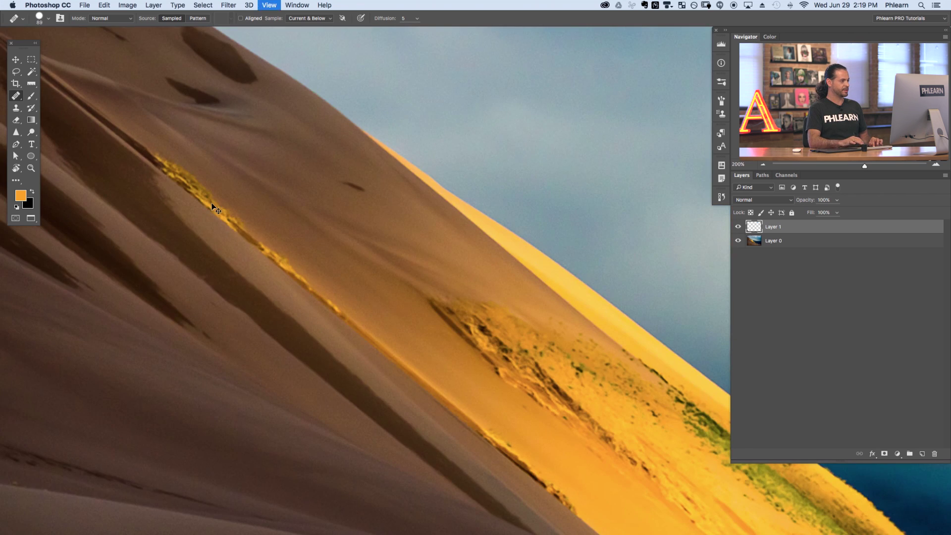
pyautogui.hscroll(-15, 297, 213)
pyautogui.scroll(10, 297, 213)
pyautogui.moveTo(317, 229); pyautogui.dragTo(298, 226)
pyautogui.keyDown('alt'); pyautogui.click(324, 267); pyautogui.keyUp('alt')
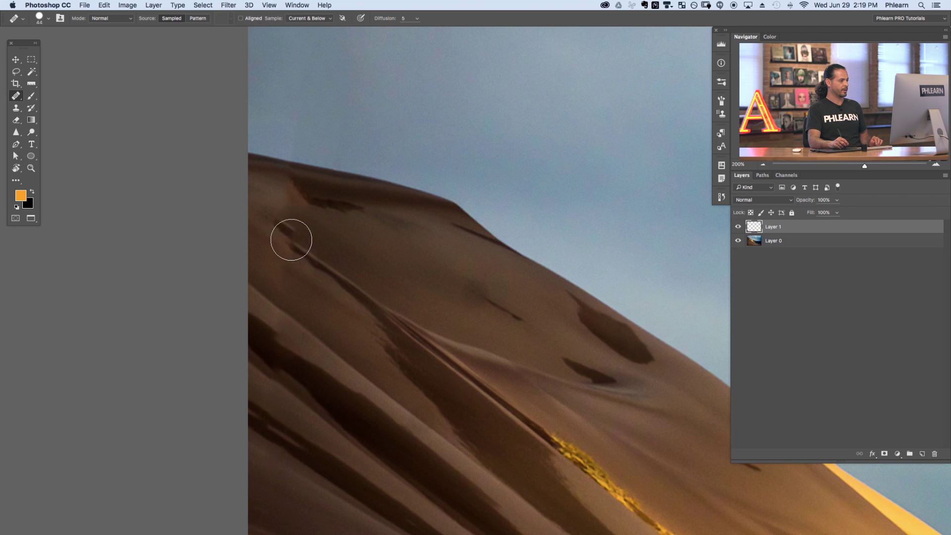
pyautogui.moveTo(283, 239)
pyautogui.mouseDown()
pyautogui.moveTo(251, 212)
pyautogui.moveTo(278, 222)
pyautogui.moveTo(279, 210)
pyautogui.moveTo(276, 249)
pyautogui.moveTo(258, 253)
pyautogui.moveTo(251, 270)
pyautogui.moveTo(328, 334)
pyautogui.moveTo(302, 314)
pyautogui.moveTo(312, 325)
pyautogui.moveTo(357, 261)
pyautogui.moveTo(310, 196)
pyautogui.moveTo(293, 198)
pyautogui.moveTo(335, 231)
pyautogui.moveTo(388, 250)
pyautogui.moveTo(411, 312)
pyautogui.mouseUp()
pyautogui.press('super+minus')
pyautogui.press('super+minus')
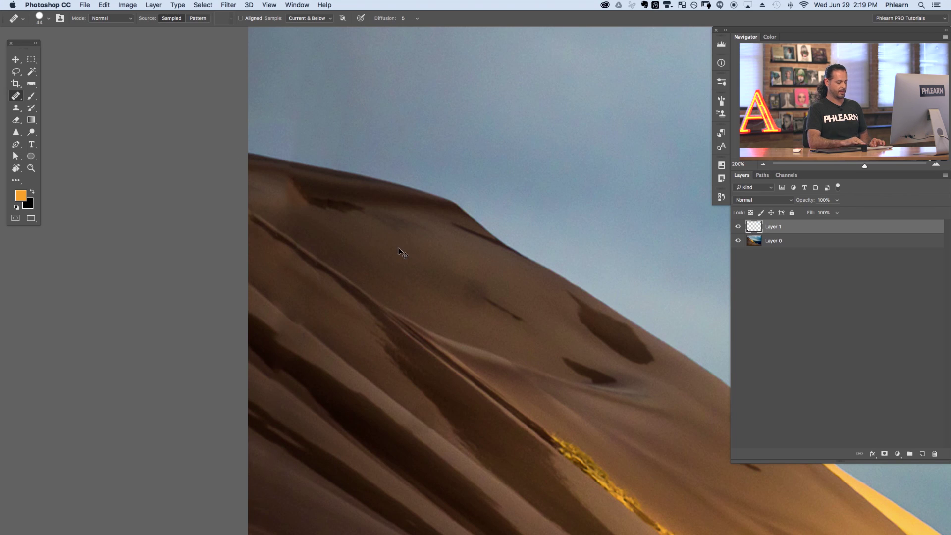
pyautogui.moveTo(541, 334); pyautogui.dragTo(280, 229)
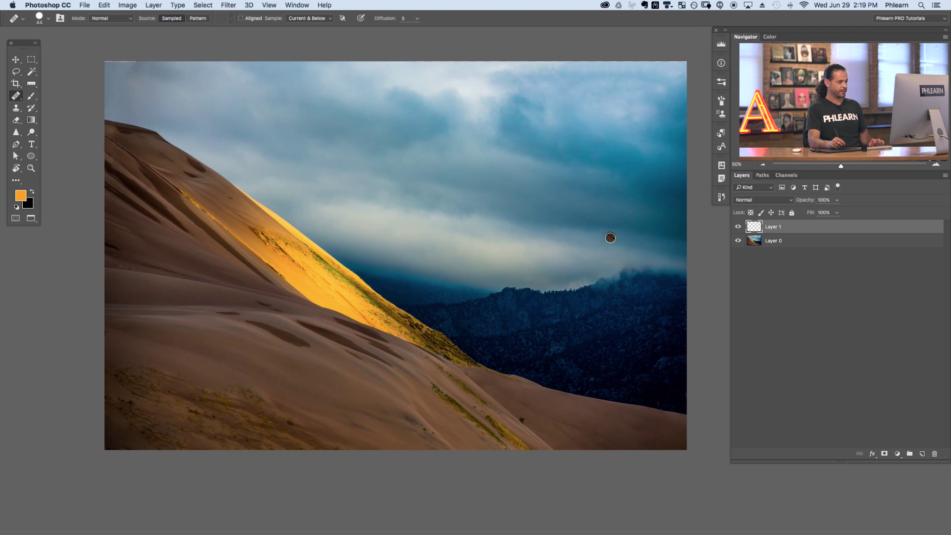
# Rotate the retouched dune image to about 14.6° with a crop, leaving pale blue corner wedges.
pyautogui.press('c')
pyautogui.press('super+minus')
pyautogui.moveTo(682, 155); pyautogui.dragTo(636, 207)
pyautogui.press('Return')
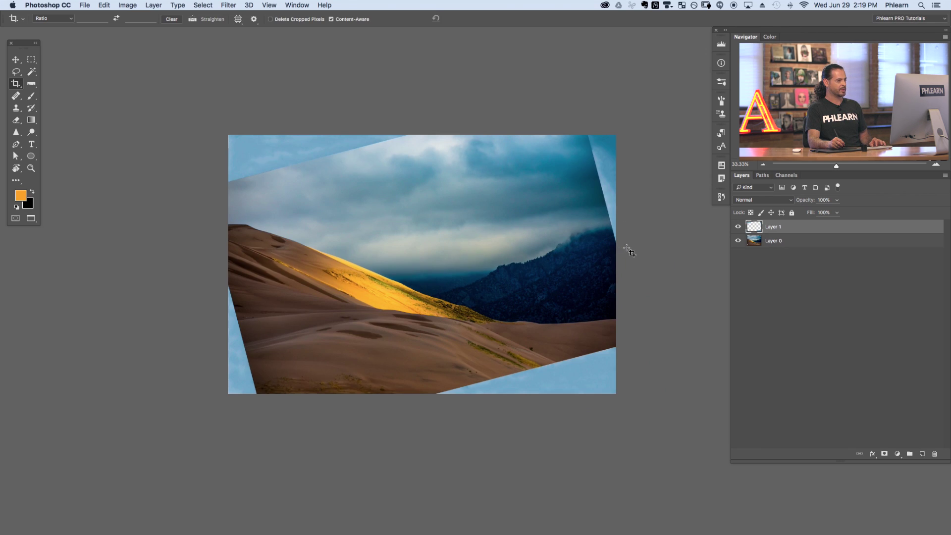
# Compare the retouch layer on and off, then merge Layer 1 with Layer 0.
pyautogui.click(738, 227)
pyautogui.click(739, 227)
pyautogui.click(738, 226)
pyautogui.click(738, 227)
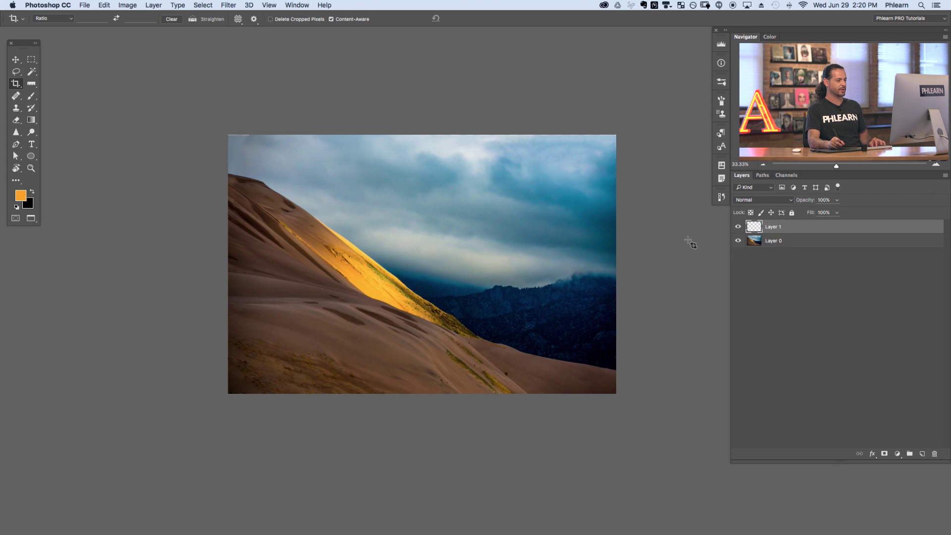
pyautogui.keyDown('shift'); pyautogui.click(781, 242); pyautogui.keyUp('shift')
pyautogui.press('super+e')
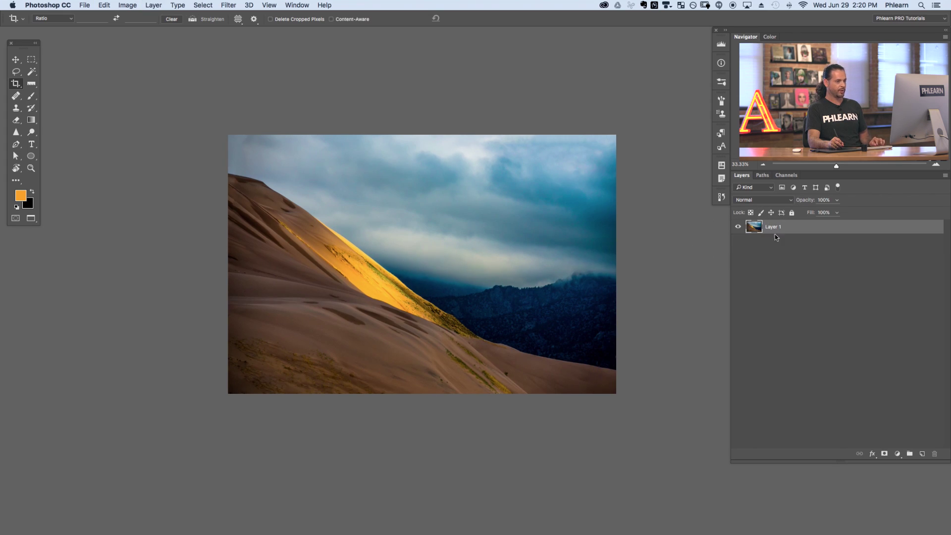
# Tilt the merged image to -3.3° with a crop, then crop again straightening it back.
pyautogui.click(616, 254)
pyautogui.moveTo(636, 248); pyautogui.dragTo(636, 255)
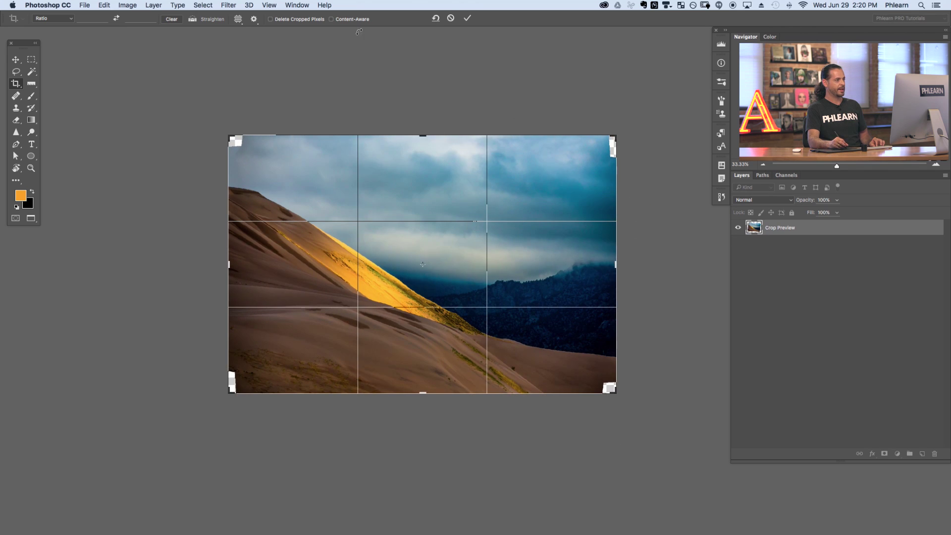
pyautogui.click(465, 18)
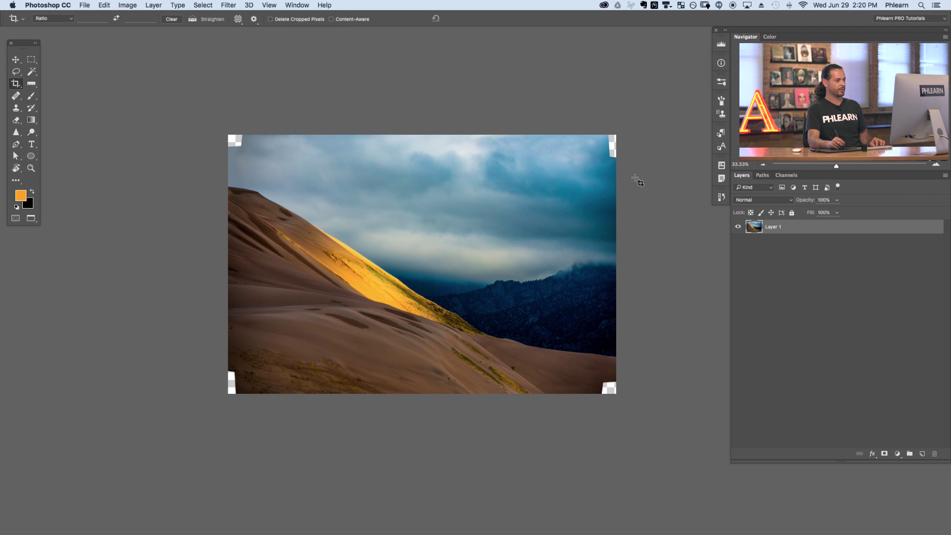
pyautogui.click(635, 234)
pyautogui.moveTo(636, 236); pyautogui.dragTo(637, 234)
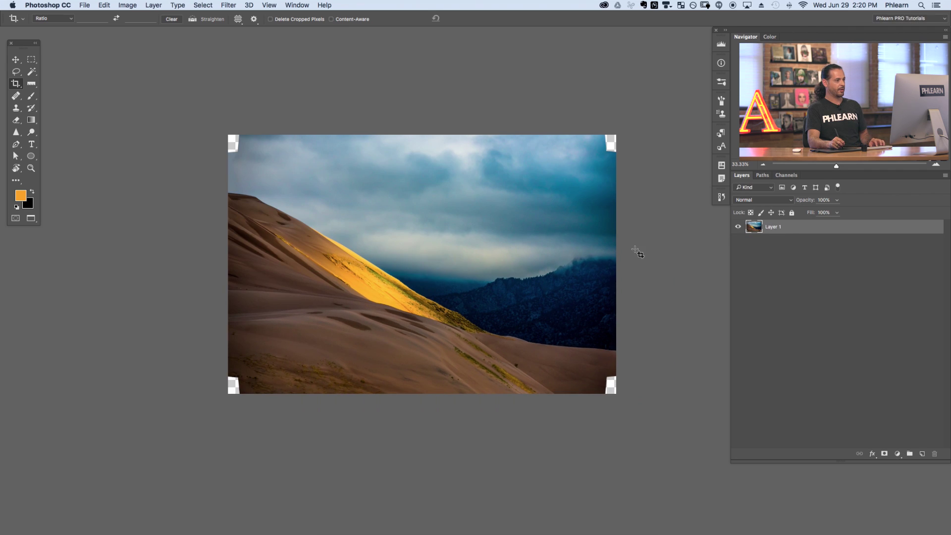
pyautogui.press('Return')
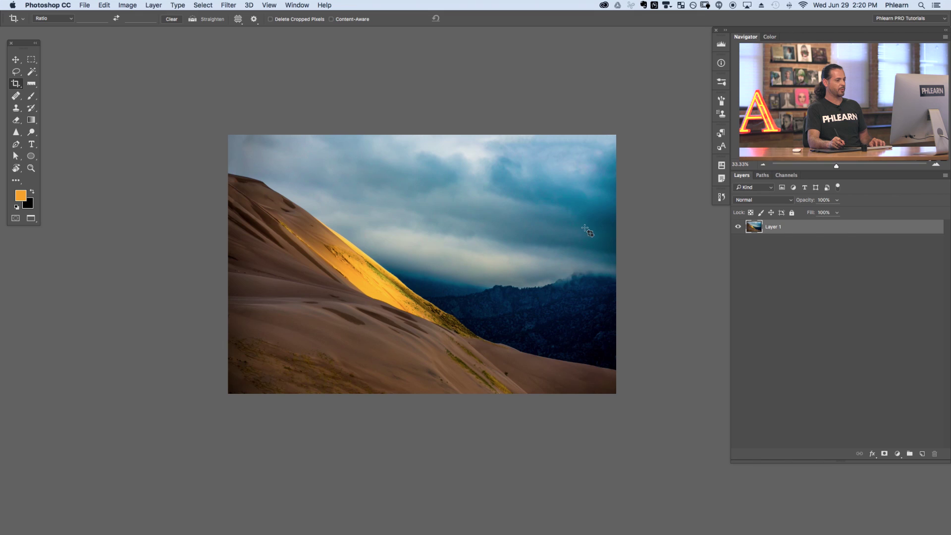
# Undo back to the separate layers, then tilt the dune photo about 1.8° and apply the crop.
pyautogui.press('super+z')
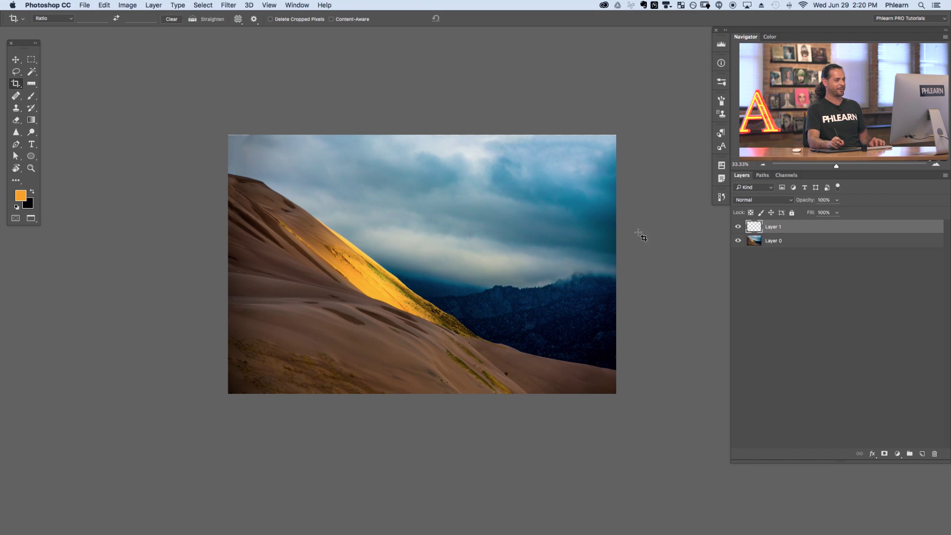
pyautogui.press('super+z')
pyautogui.press('super+z')
pyautogui.press('super+z')
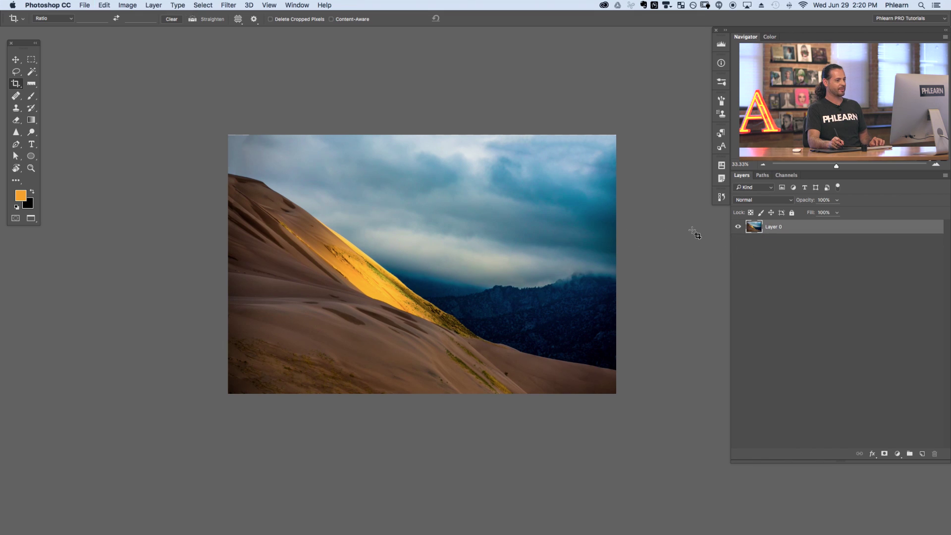
pyautogui.click(589, 267)
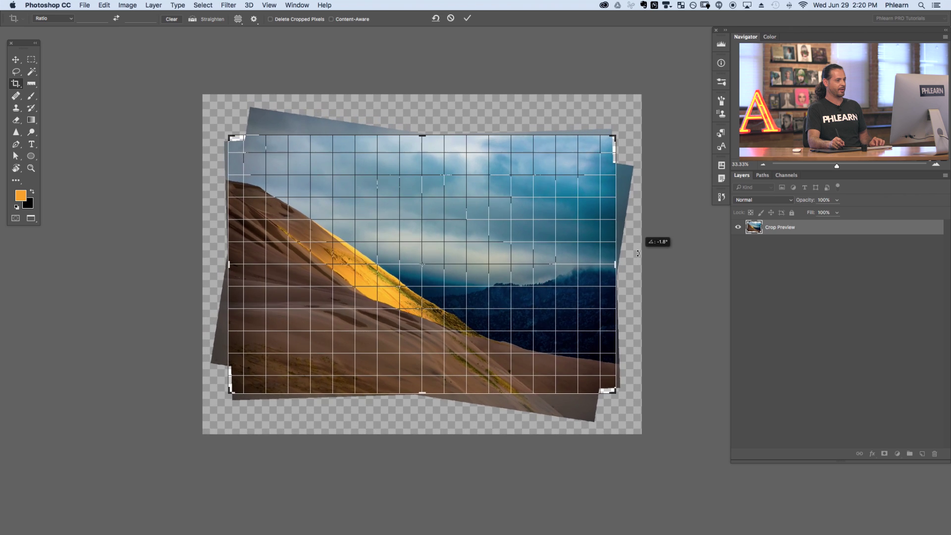
pyautogui.moveTo(639, 253); pyautogui.dragTo(638, 253)
pyautogui.click(467, 18)
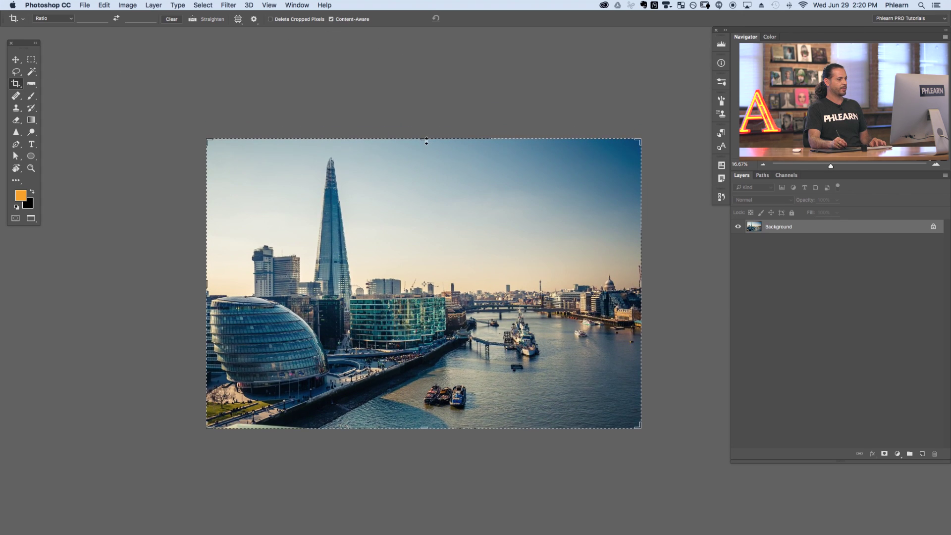
# Raise the London skyline's top edge in two Content-Aware crops, filling the added area with sky.
pyautogui.moveTo(426, 140); pyautogui.dragTo(424, 107)
pyautogui.press('Return')
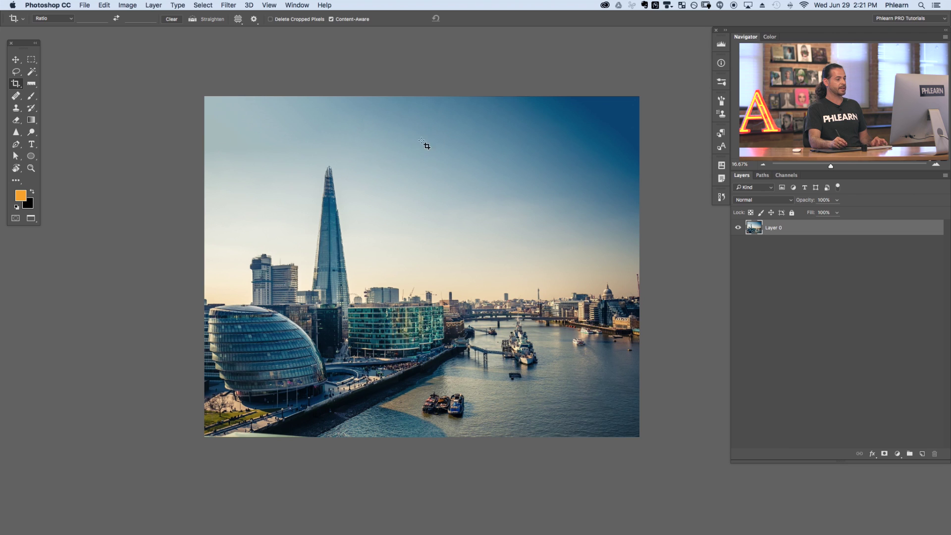
pyautogui.click(417, 124)
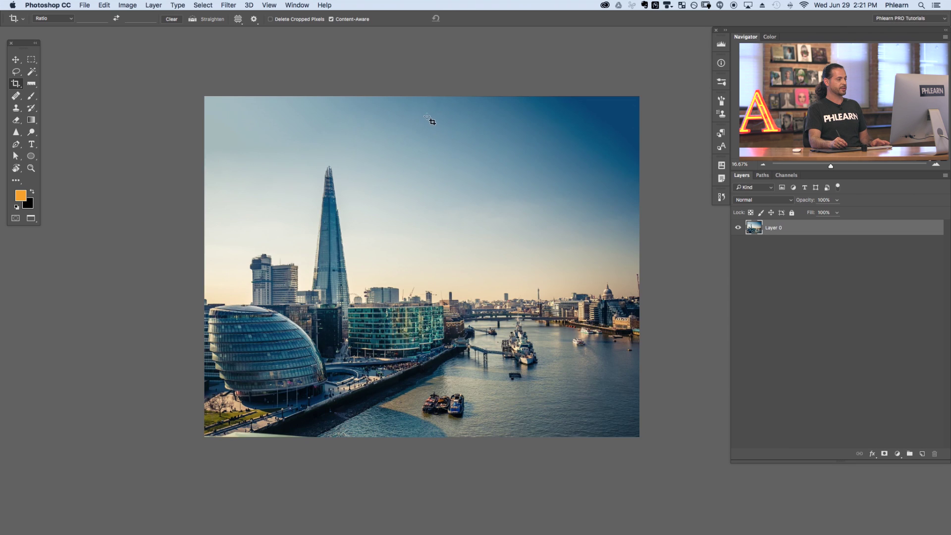
pyautogui.moveTo(423, 95); pyautogui.dragTo(422, 72)
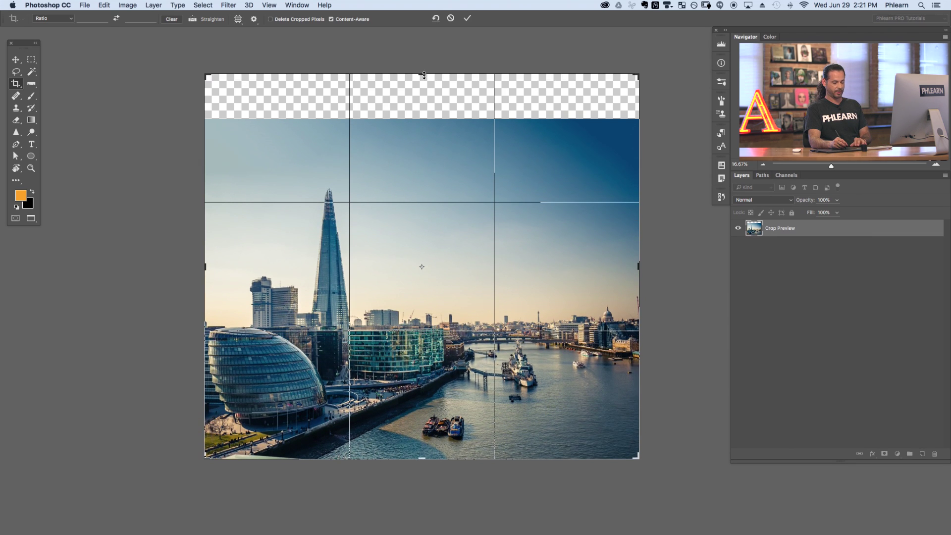
pyautogui.press('Return')
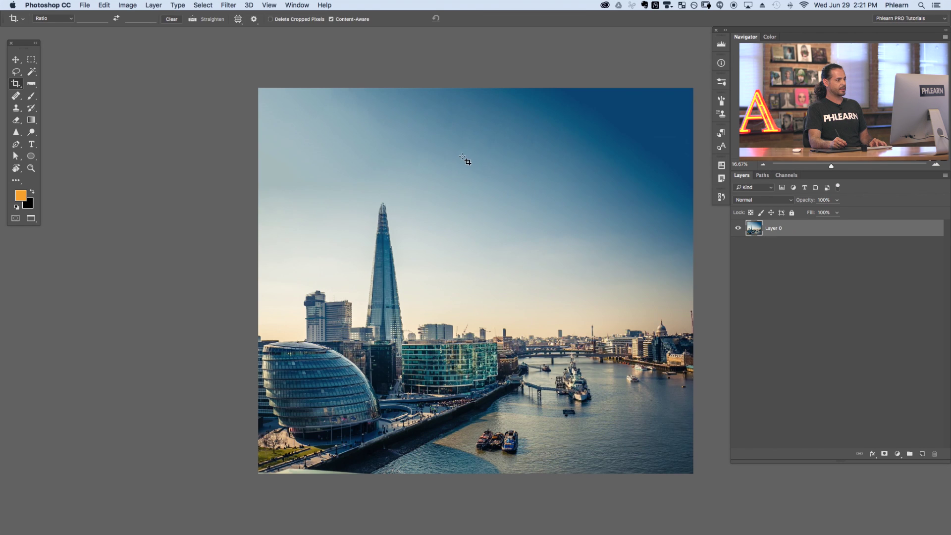
pyautogui.moveTo(528, 229); pyautogui.dragTo(403, 211)
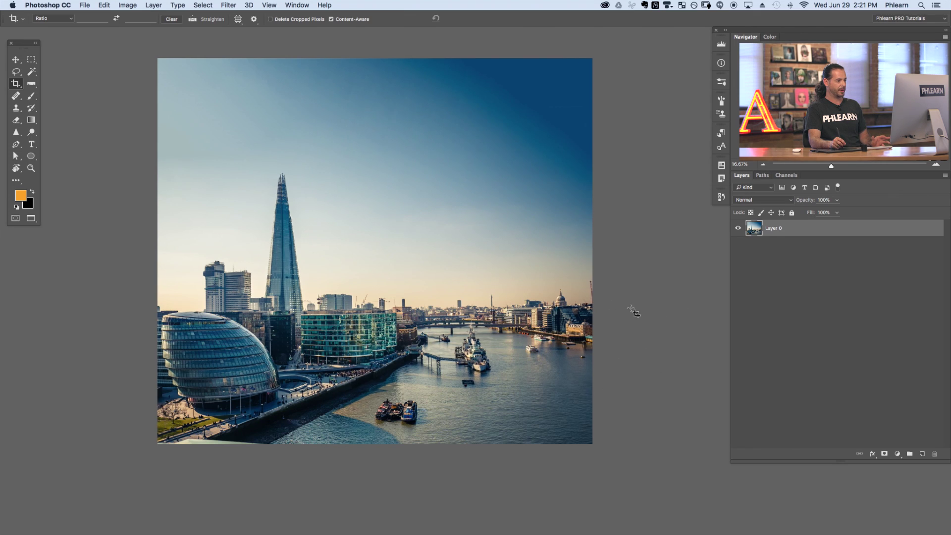
# Extend the London photo's canvas to the right and apply the Content-Aware crop.
pyautogui.hscroll(2, 520, 320)
pyautogui.moveTo(568, 253); pyautogui.dragTo(607, 250)
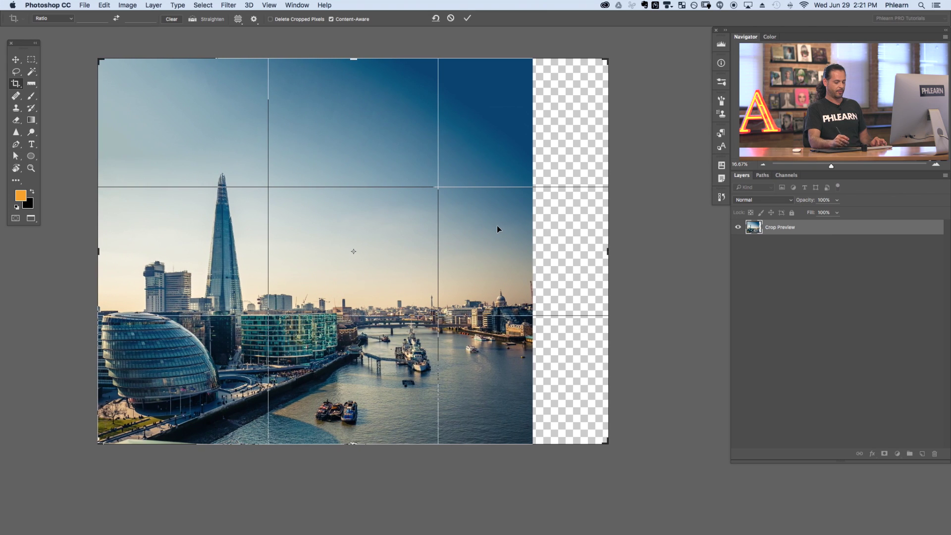
pyautogui.press('Return')
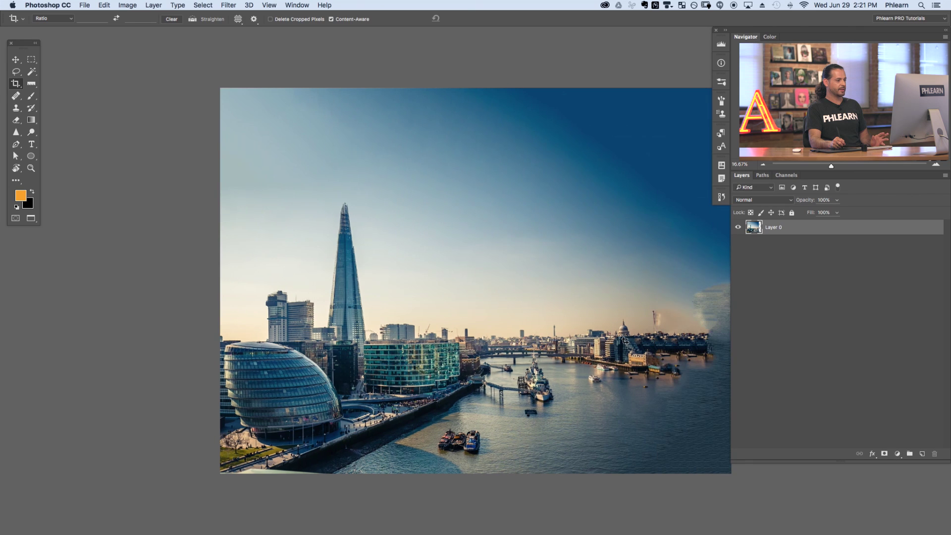
# Start a new crop and extend the London photo's left edge, filling it with Content-Aware.
pyautogui.moveTo(622, 337); pyautogui.dragTo(488, 296)
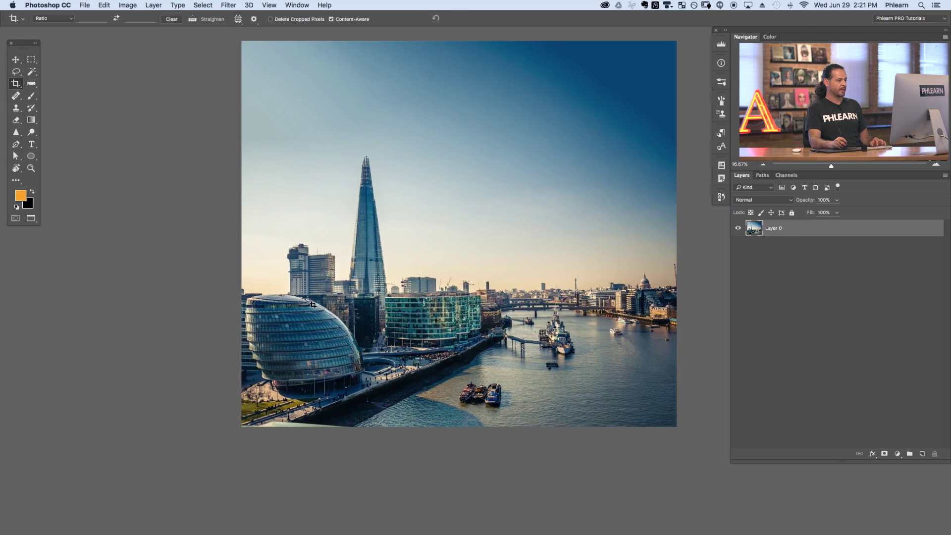
pyautogui.click(311, 326)
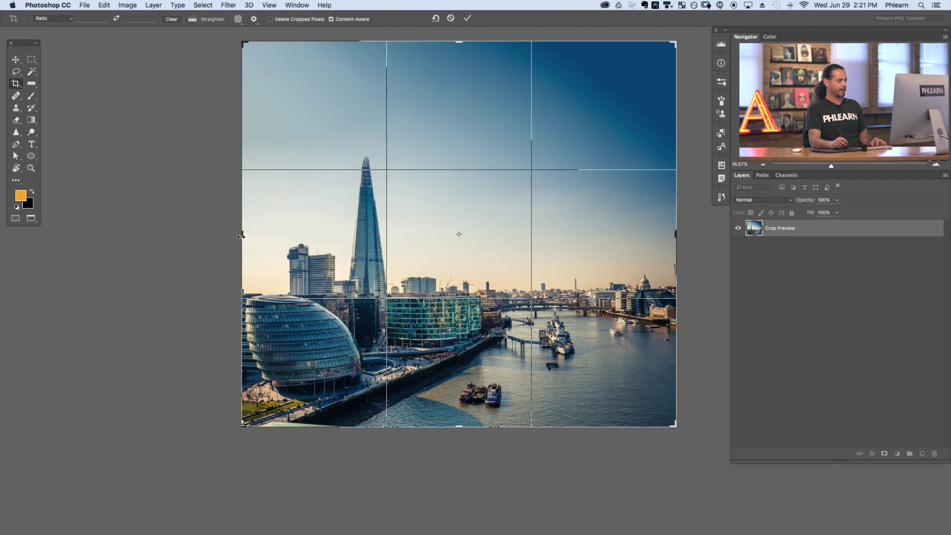
pyautogui.moveTo(241, 237); pyautogui.dragTo(210, 232)
pyautogui.press('Return')
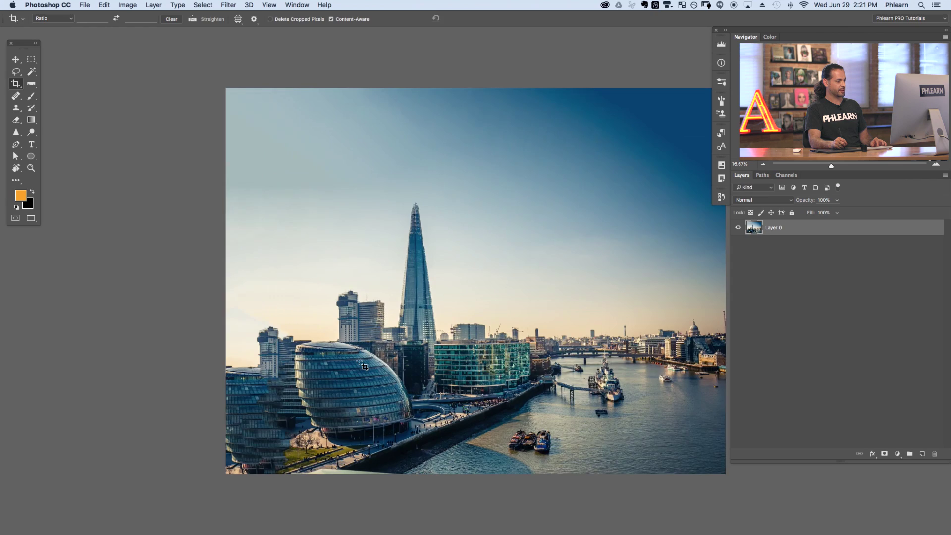
pyautogui.scroll(-2, 360, 367)
pyautogui.press('super+equal')
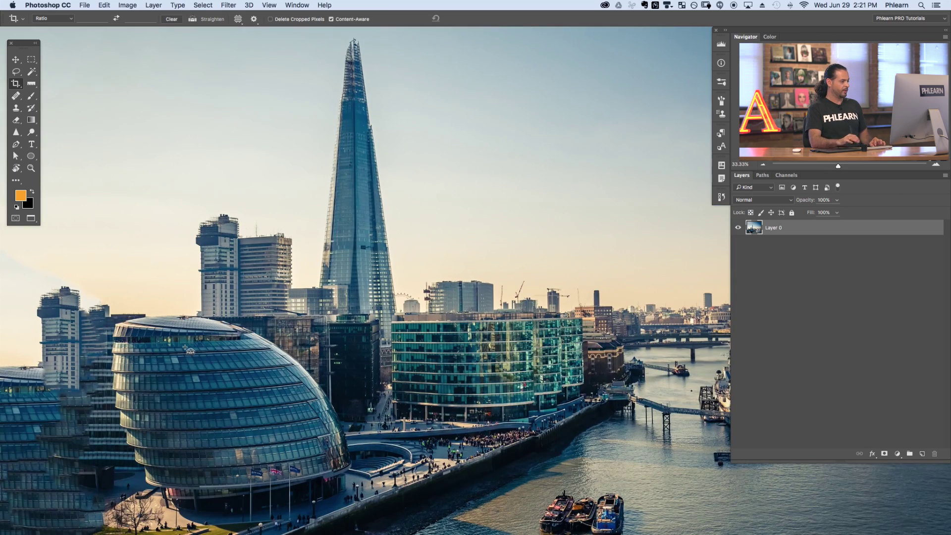
pyautogui.moveTo(363, 317); pyautogui.dragTo(589, 169)
pyautogui.press('super+equal')
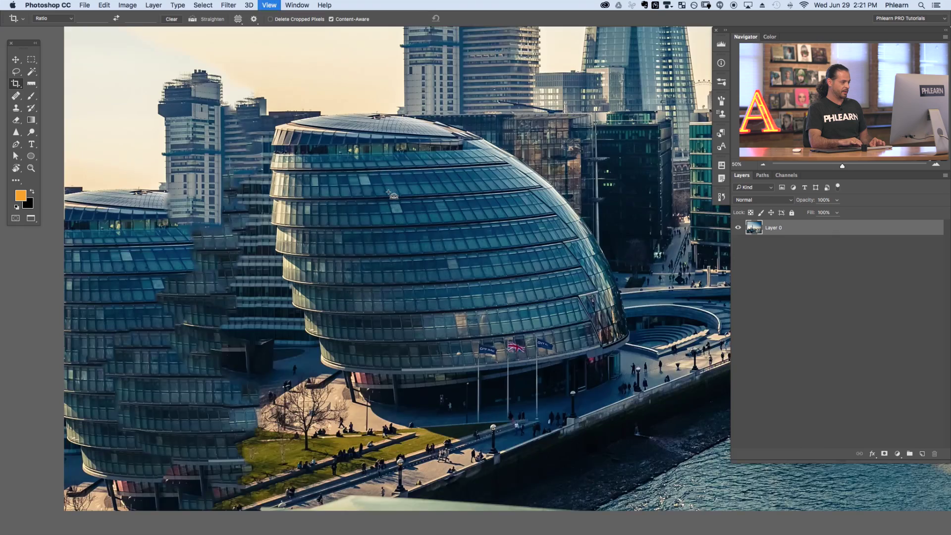
pyautogui.moveTo(276, 127); pyautogui.dragTo(404, 177)
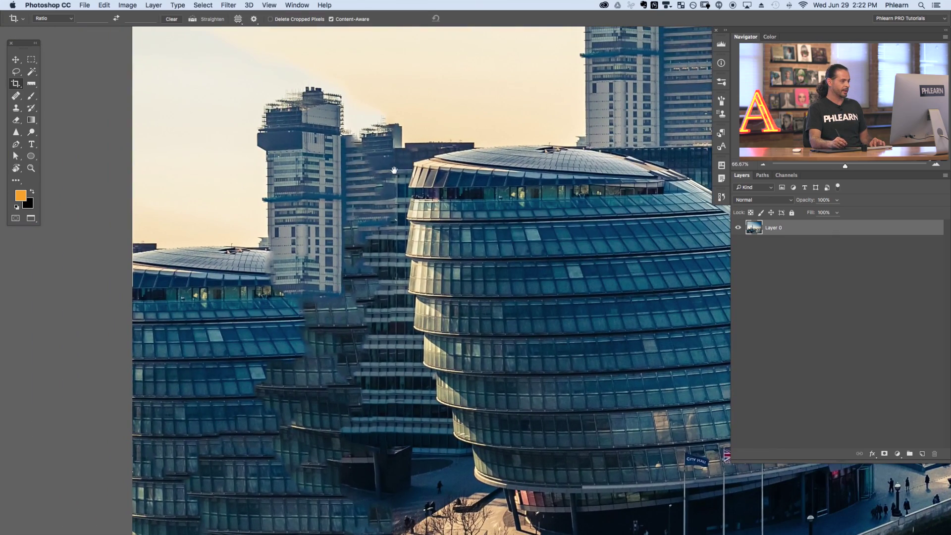
pyautogui.moveTo(402, 313); pyautogui.dragTo(395, 180)
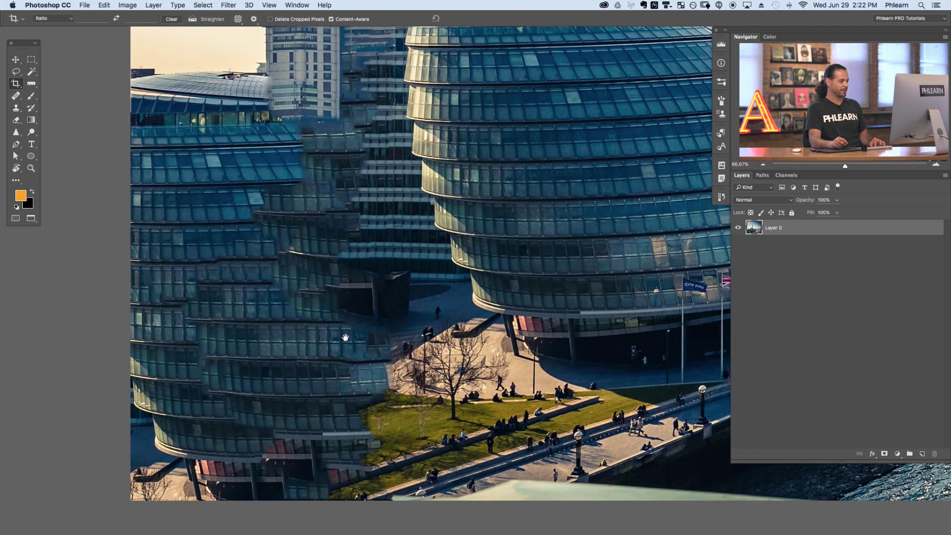
pyautogui.press('super+minus')
pyautogui.press('super+minus')
pyautogui.press('super+minus')
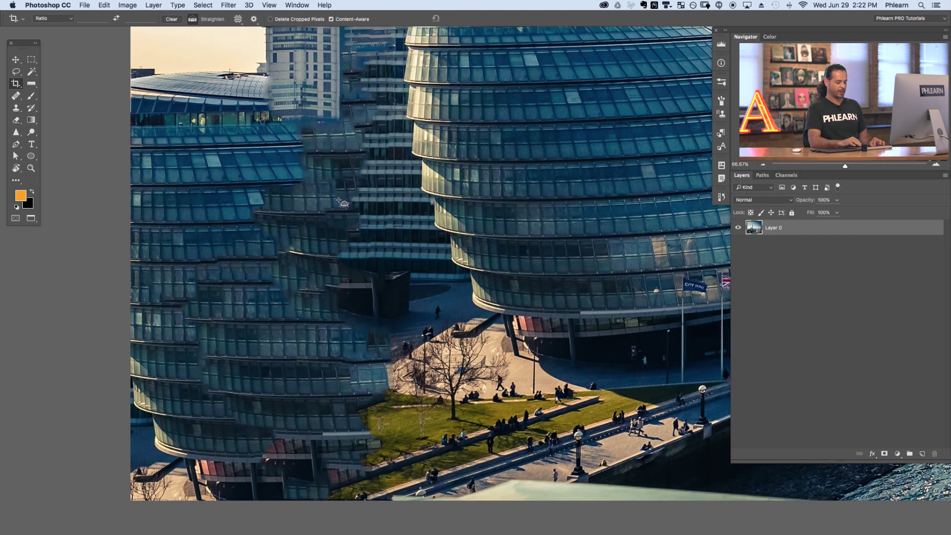
pyautogui.moveTo(455, 185); pyautogui.dragTo(422, 242)
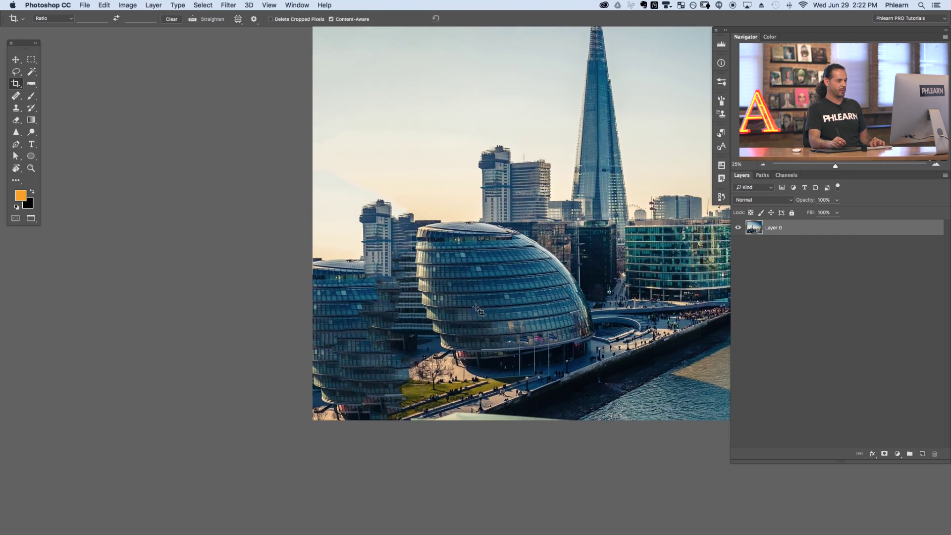
pyautogui.press('super+minus')
pyautogui.moveTo(503, 296); pyautogui.dragTo(437, 305)
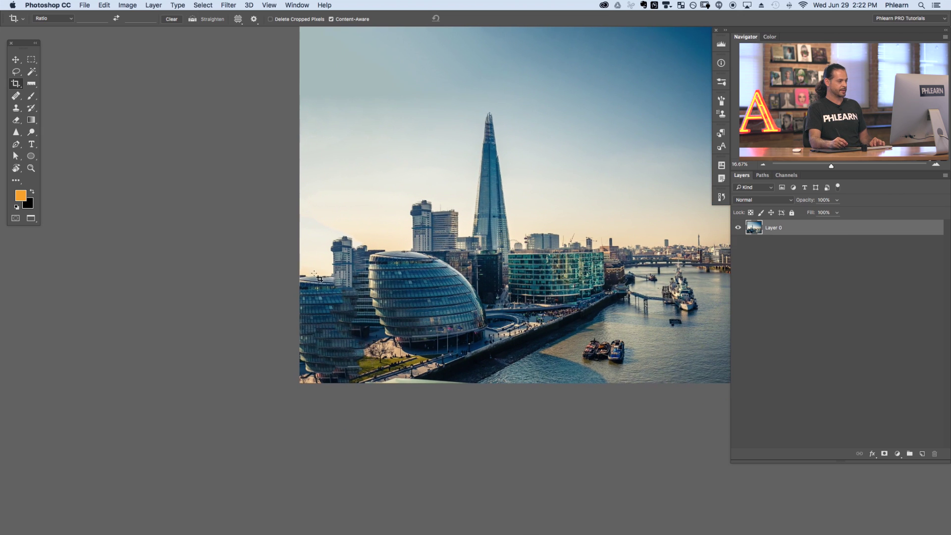
pyautogui.click(474, 333)
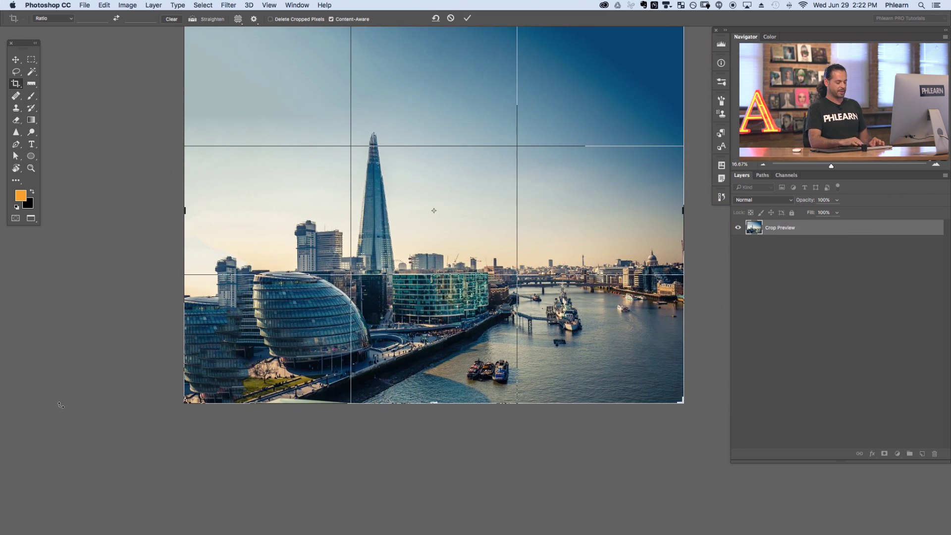
# Zoom out and drag the bottom-left crop corner outward to expand the London photo down and left.
pyautogui.press('super+minus')
pyautogui.moveTo(257, 376); pyautogui.dragTo(202, 439)
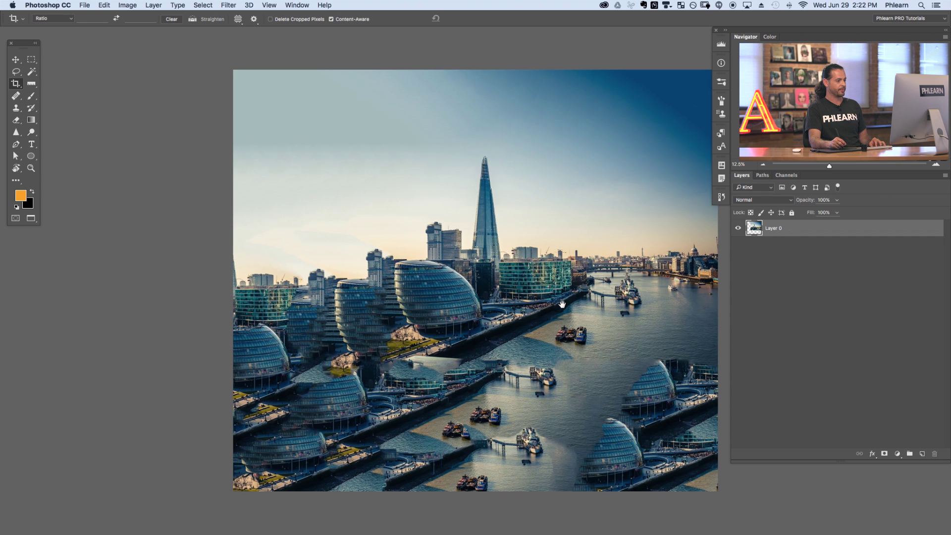
pyautogui.moveTo(562, 304); pyautogui.dragTo(496, 274)
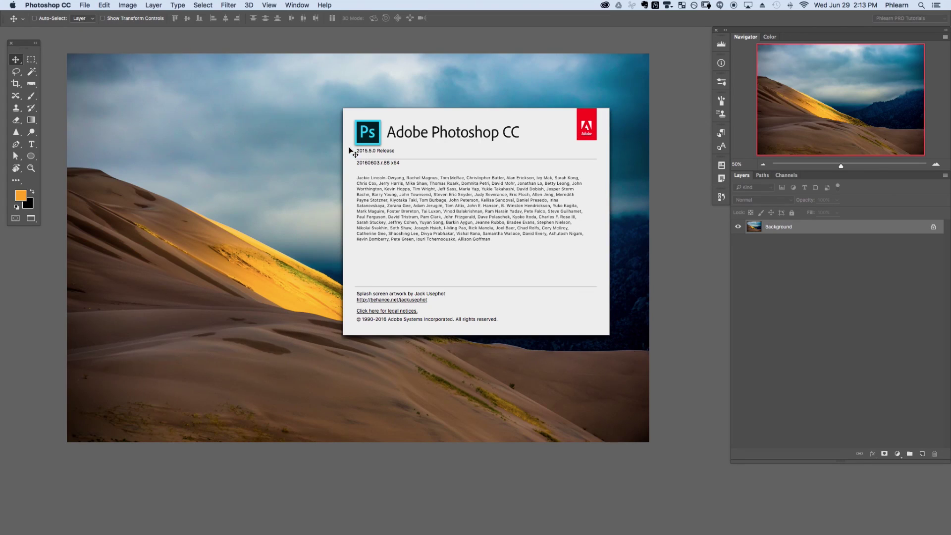
# Close the About Photoshop window and show the Creative Cloud app list from the menu bar.
pyautogui.click(353, 149)
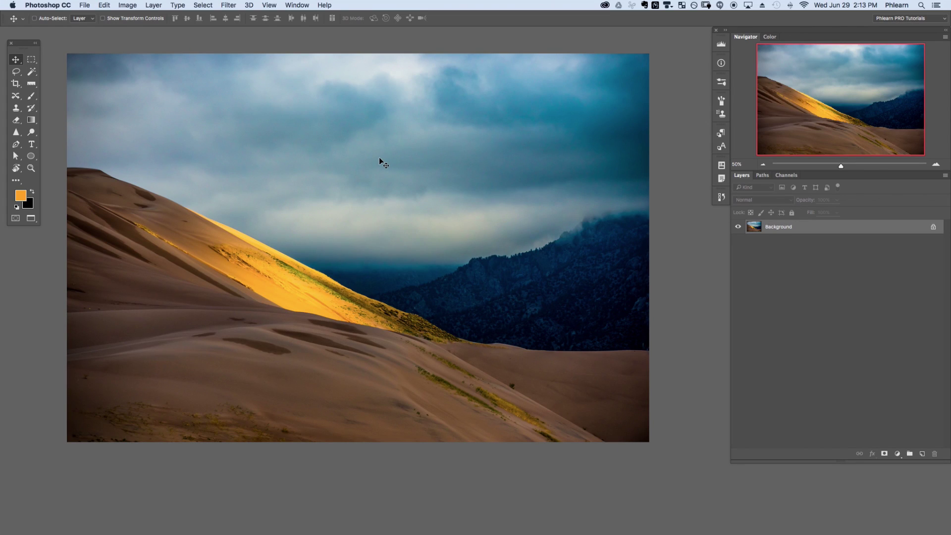
pyautogui.click(605, 6)
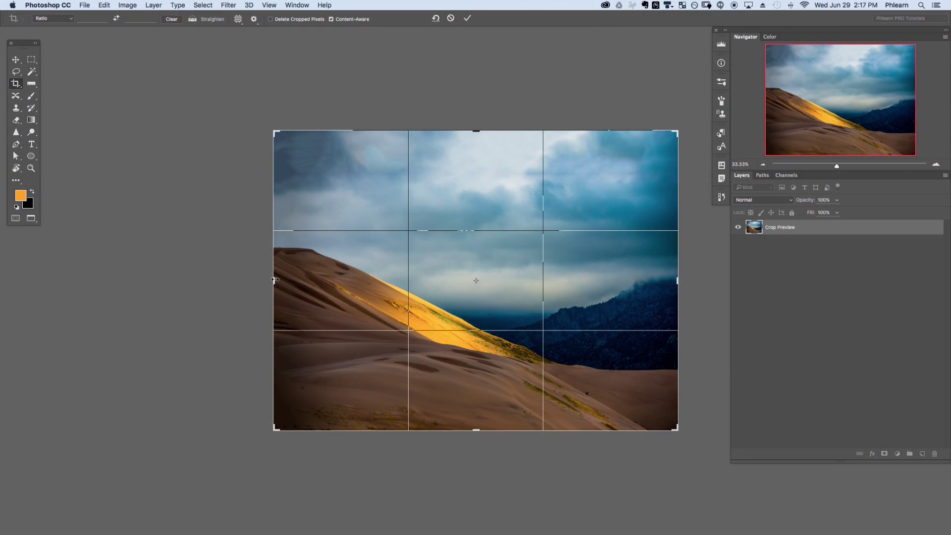
# Extend the dune photo's left edge and commit the Content-Aware crop, then commit the rotated crop.
pyautogui.moveTo(276, 281); pyautogui.dragTo(269, 258)
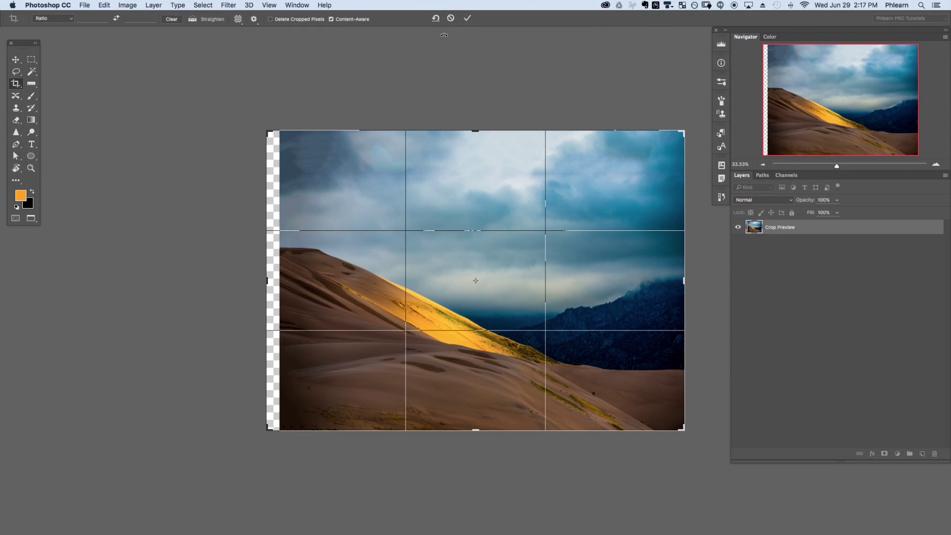
pyautogui.click(468, 20)
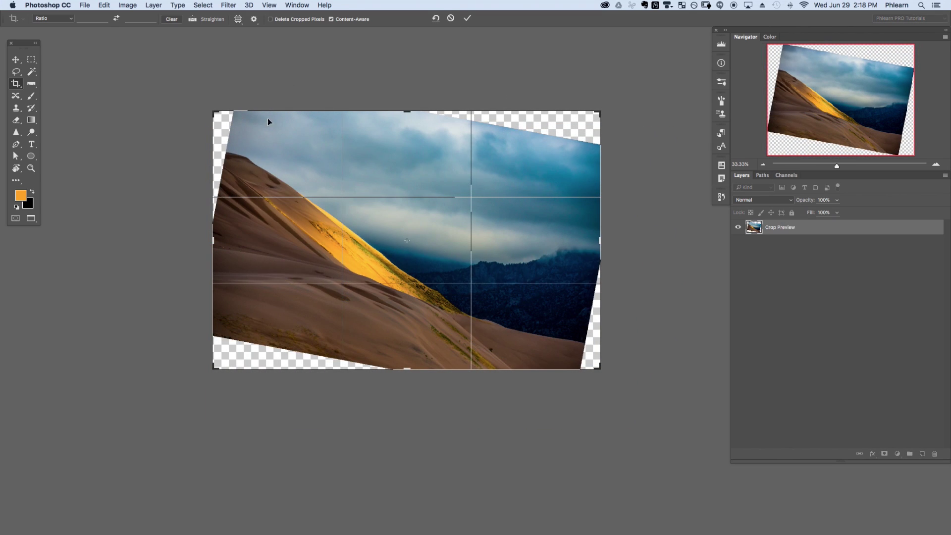
pyautogui.click(466, 19)
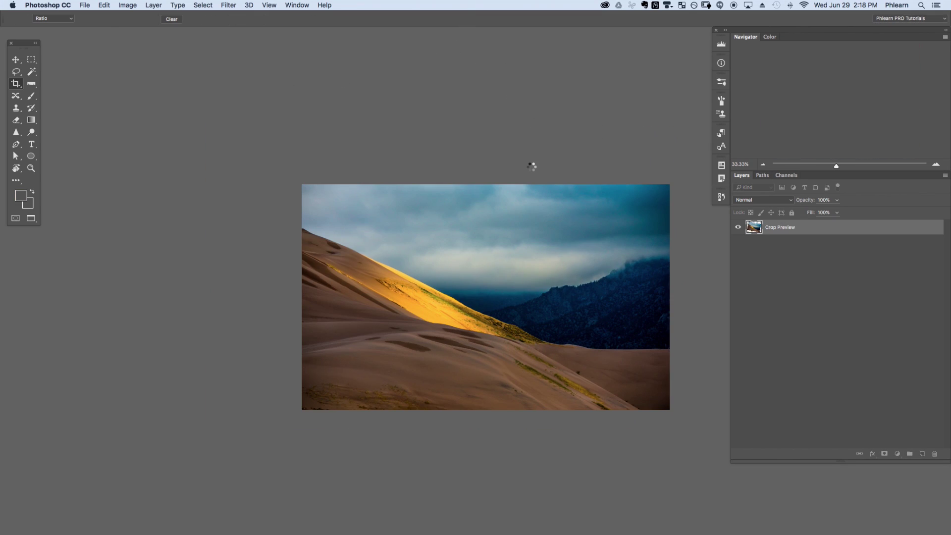